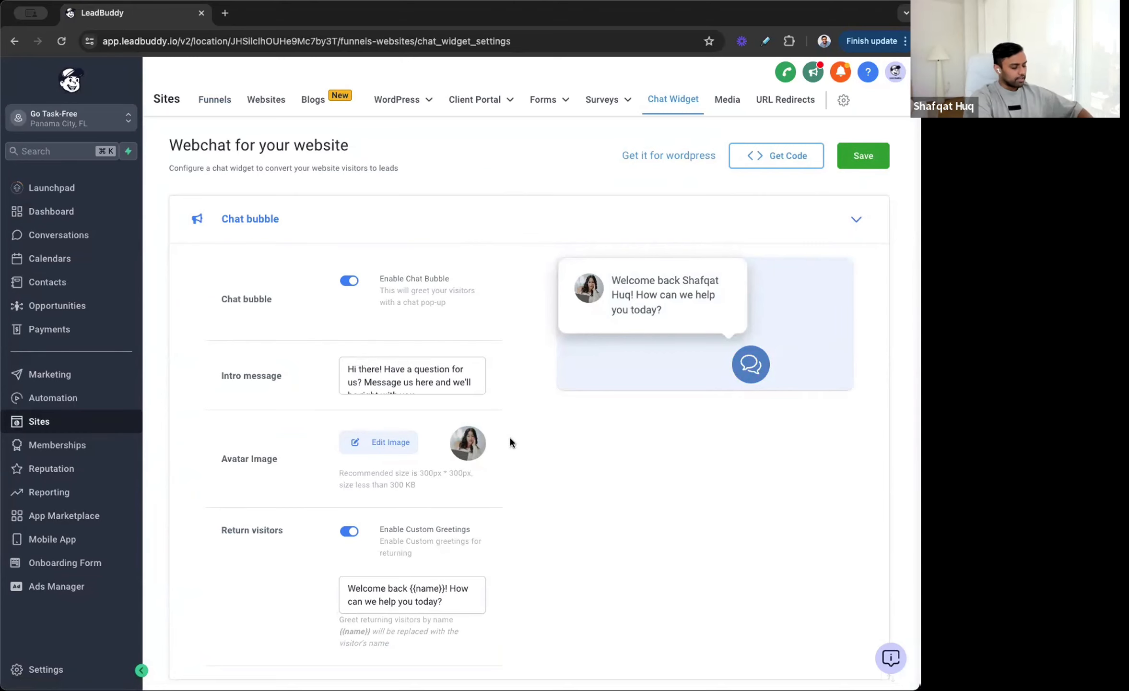
Step: Open gotaskfree.com in a new browser tab and open its chat widget to view the contact form
key("ctrl+t")
type("go")
key("Return")
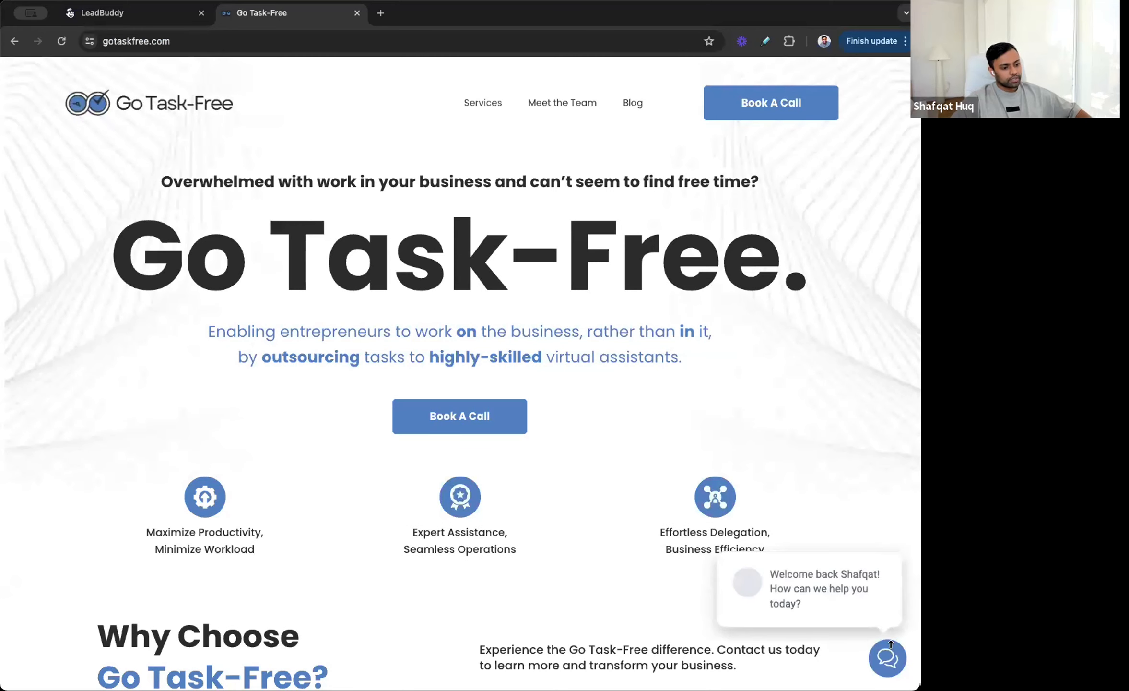
left_click(893, 665)
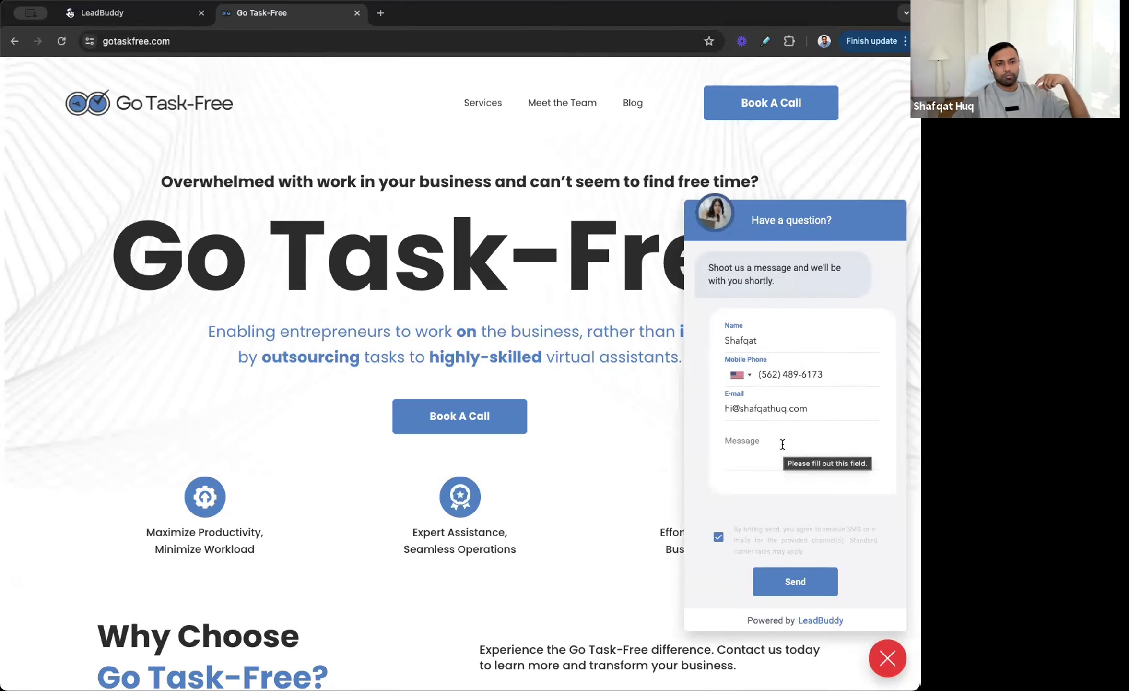
Step: Switch between the website and the chat widget settings, then open the Conversation AI settings page
left_click(120, 12)
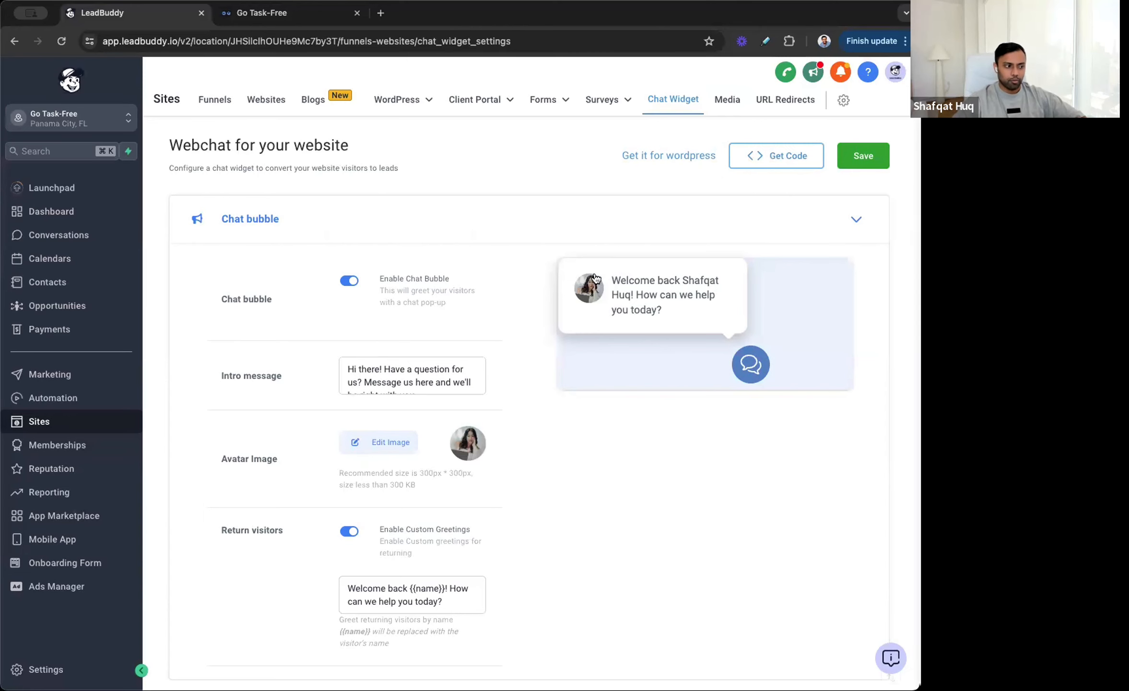
left_click(364, 19)
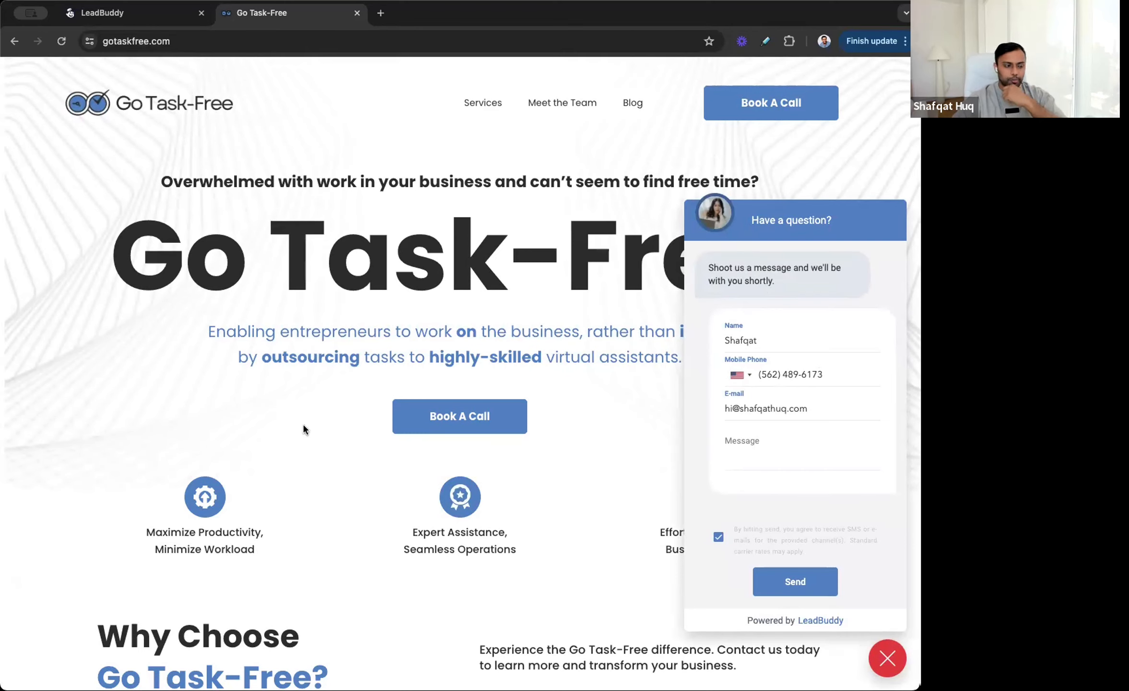
left_click(122, 17)
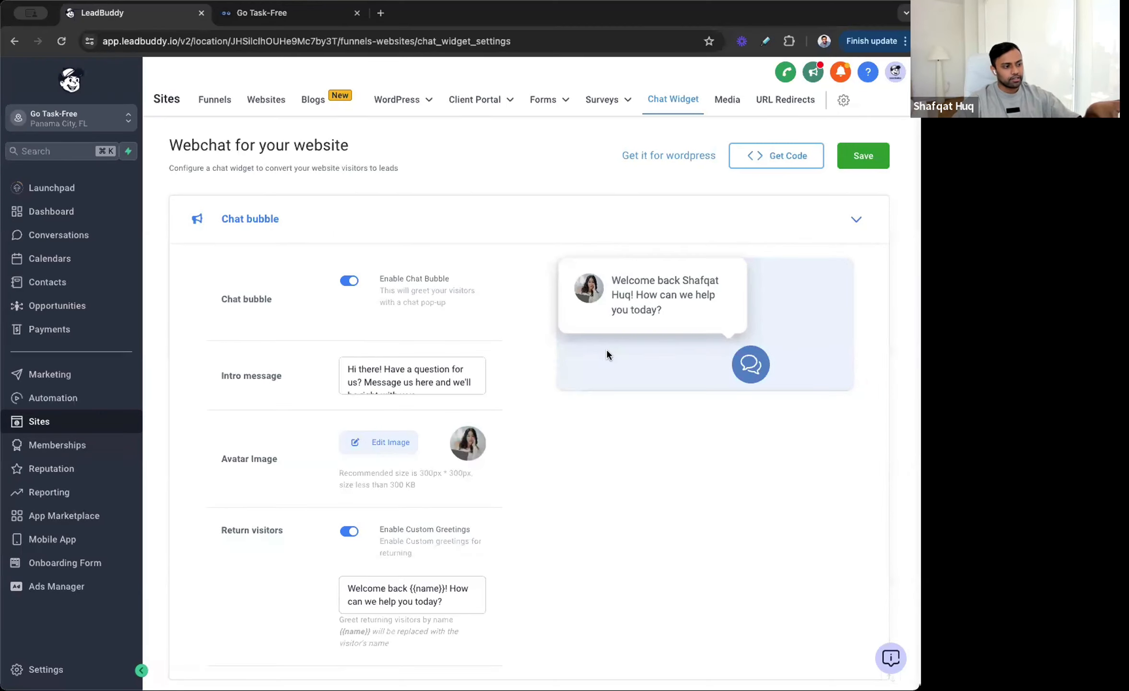
left_click(24, 671)
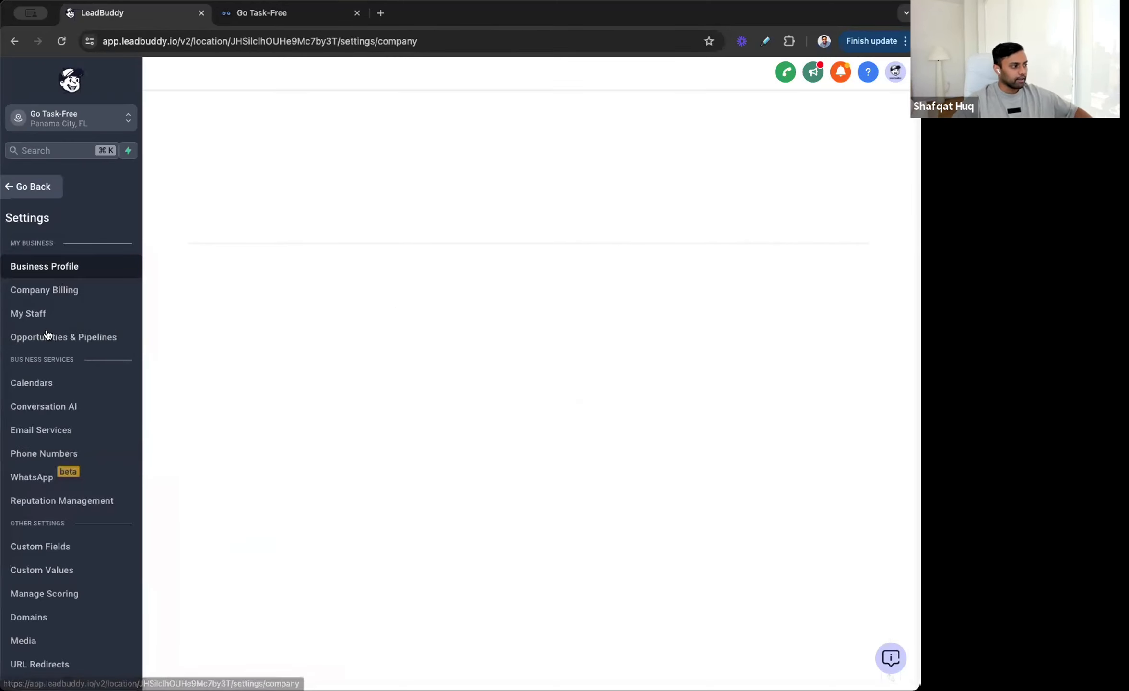
left_click(123, 406)
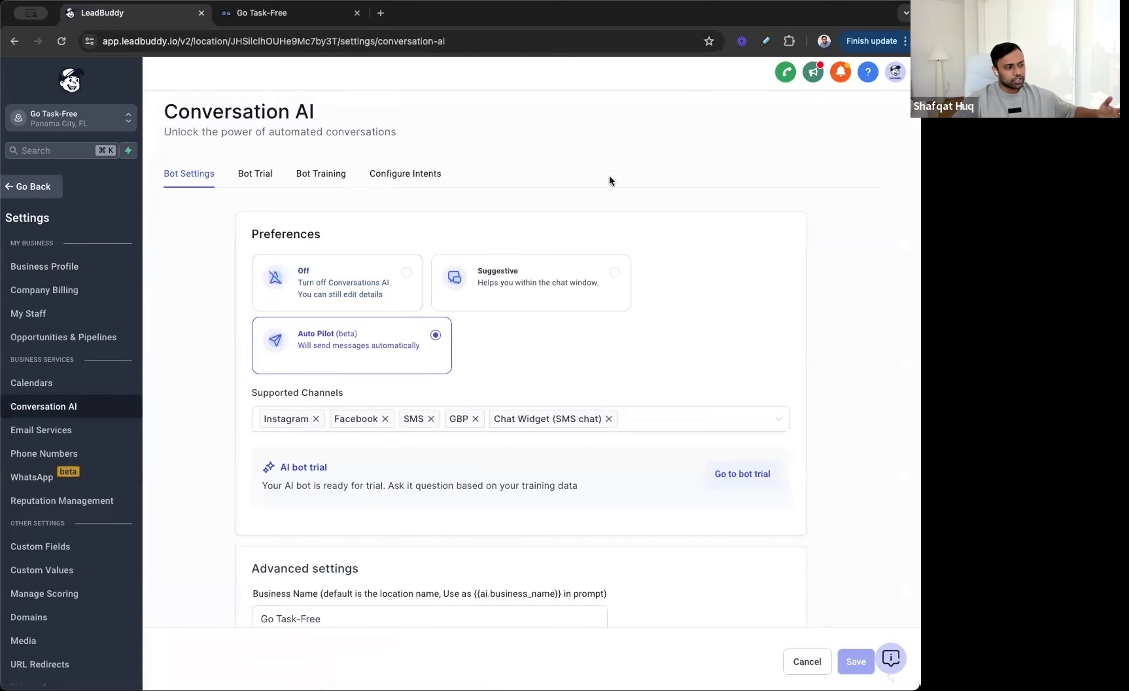
Step: Review the Conversation AI bot settings: preferences, supported channels and auto-pilot mode options
scroll(609, 179, "down", 3)
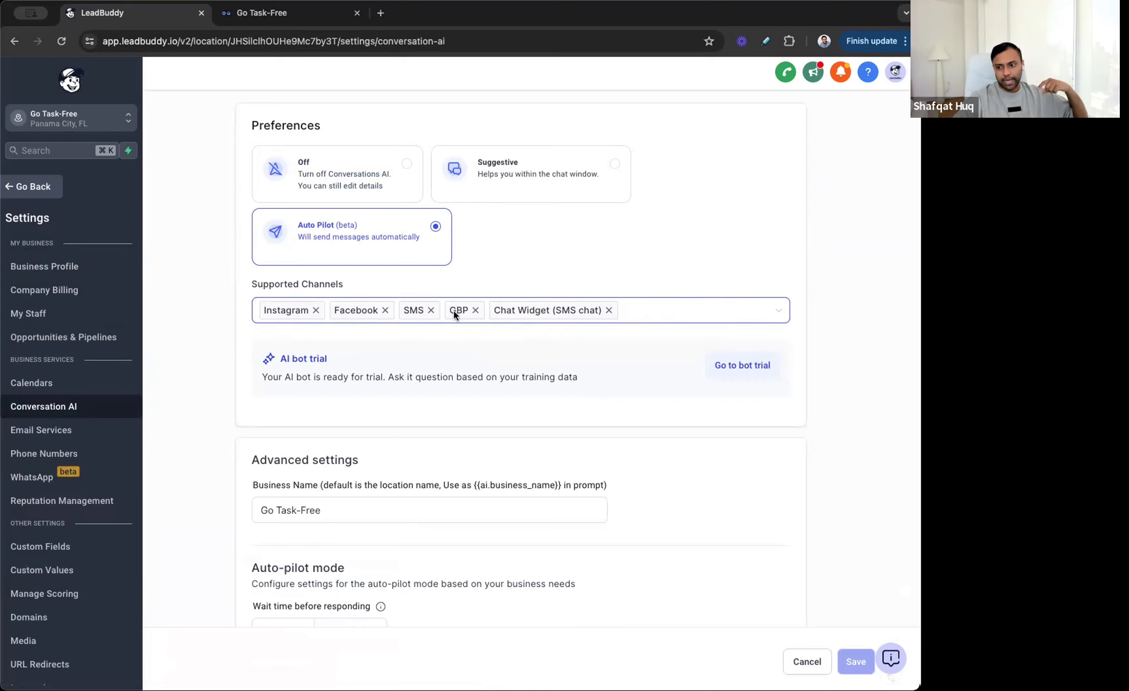
scroll(454, 310, "down", 1)
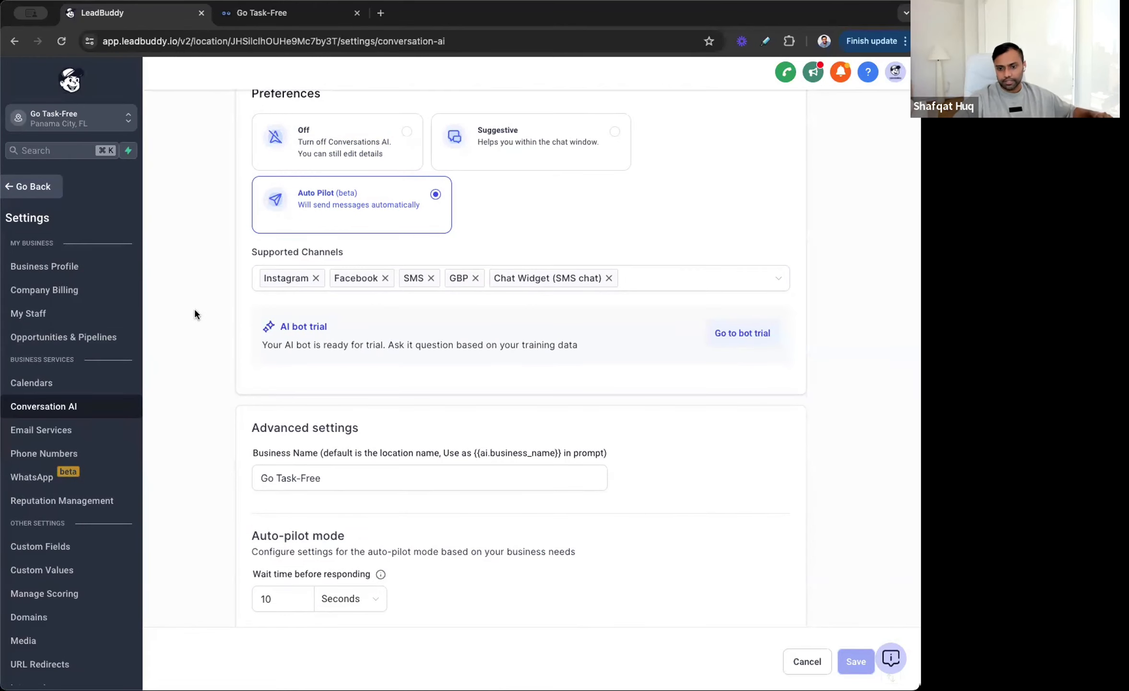
scroll(194, 309, "up", 3)
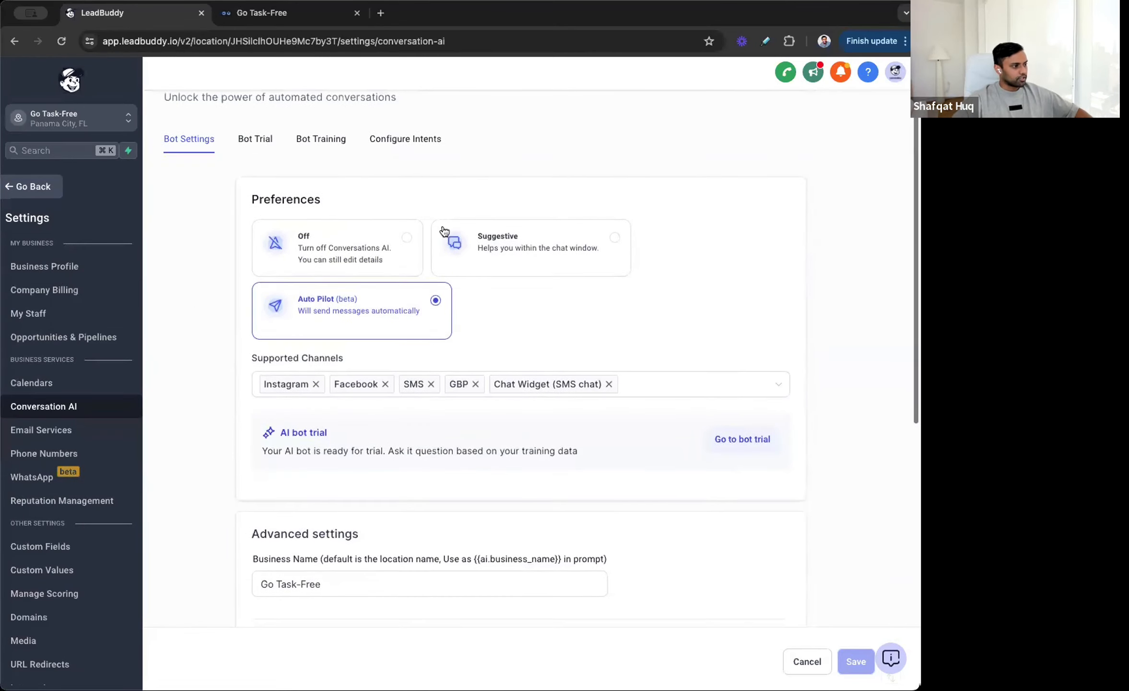
scroll(542, 185, "down", 2)
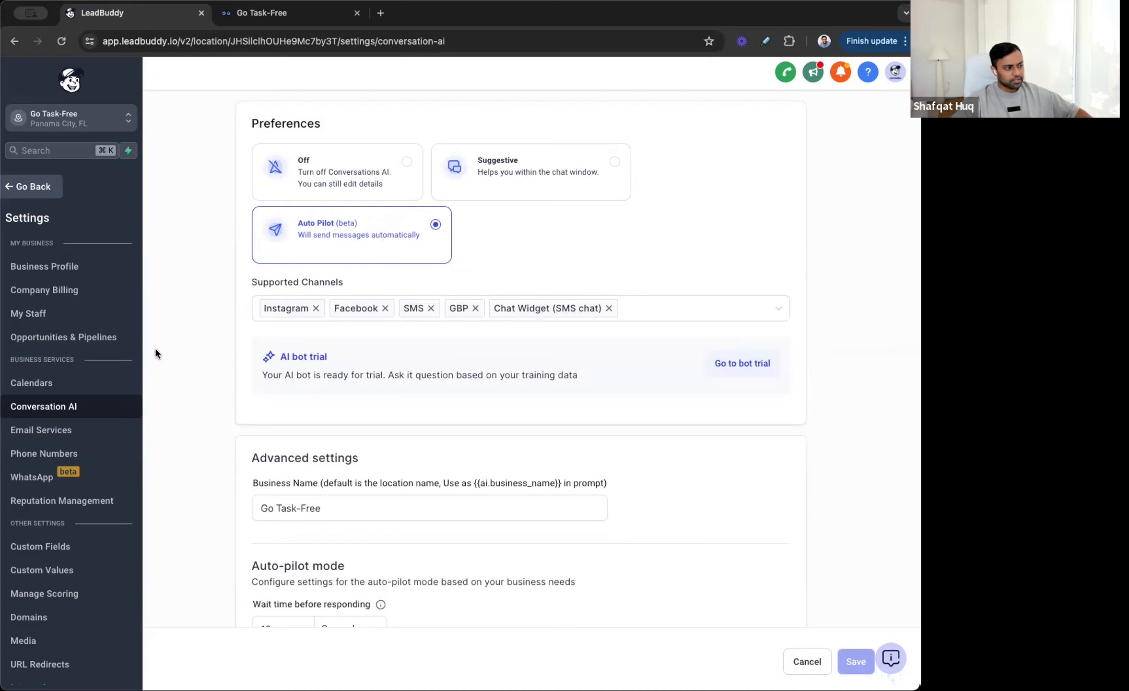
scroll(189, 325, "down", 5)
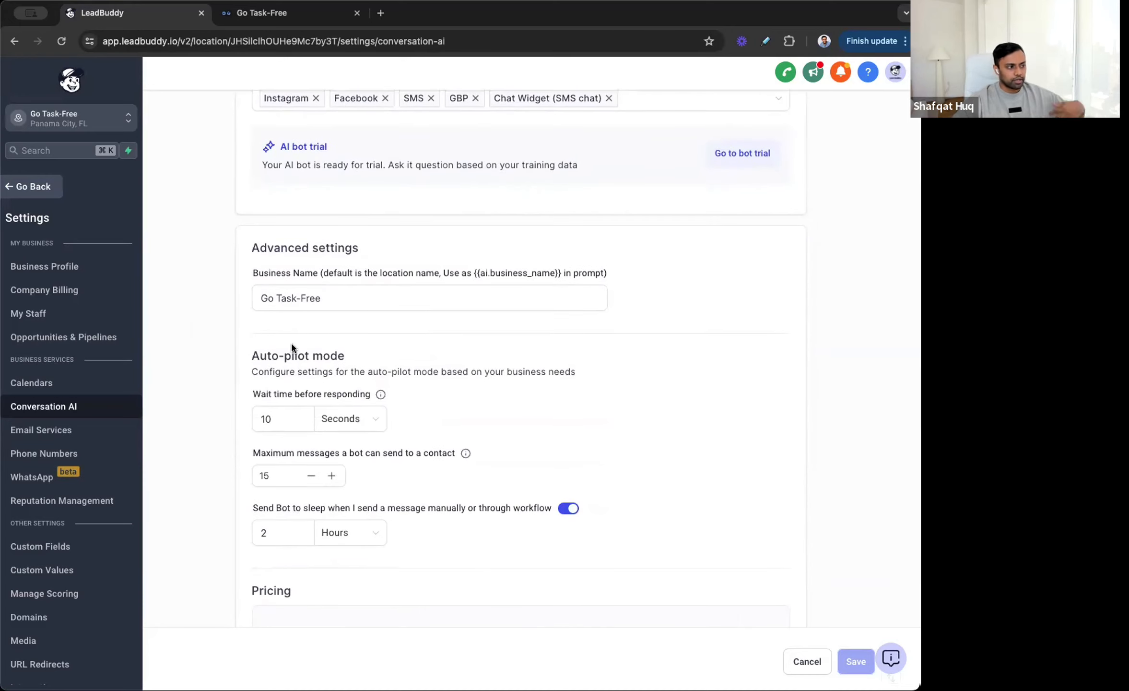
scroll(291, 343, "down", 3)
scroll(291, 342, "up", 10)
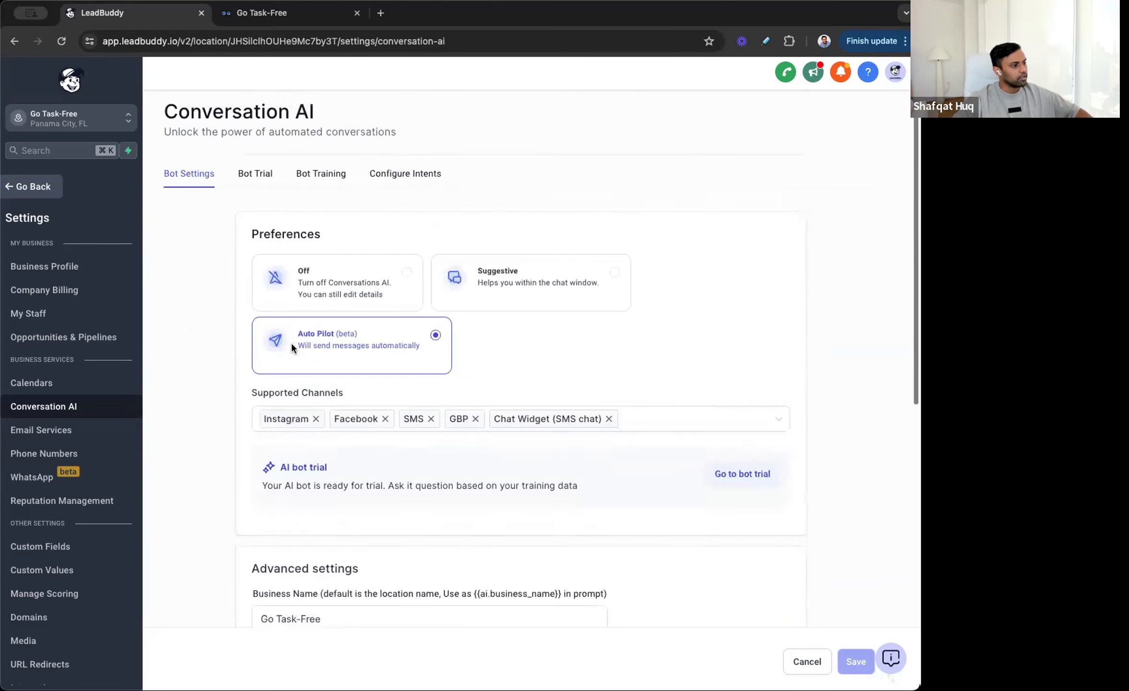
Step: Open the Appointment Booking prompt editor under Configure Intents and review the bot description
left_click(396, 180)
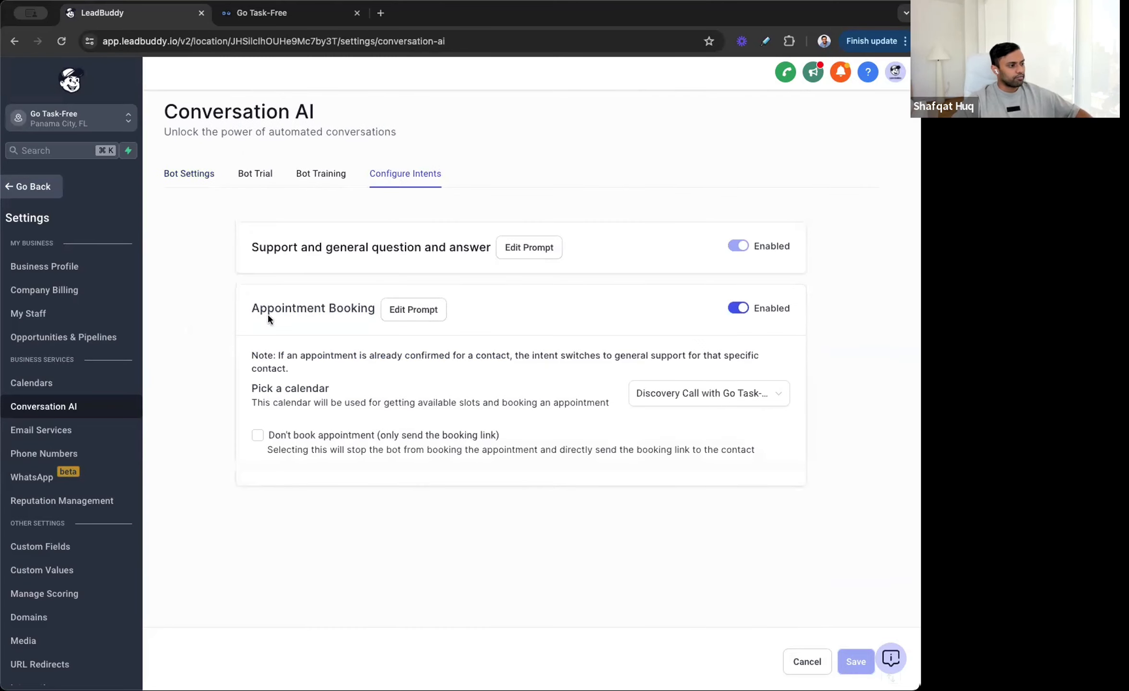
left_click(405, 311)
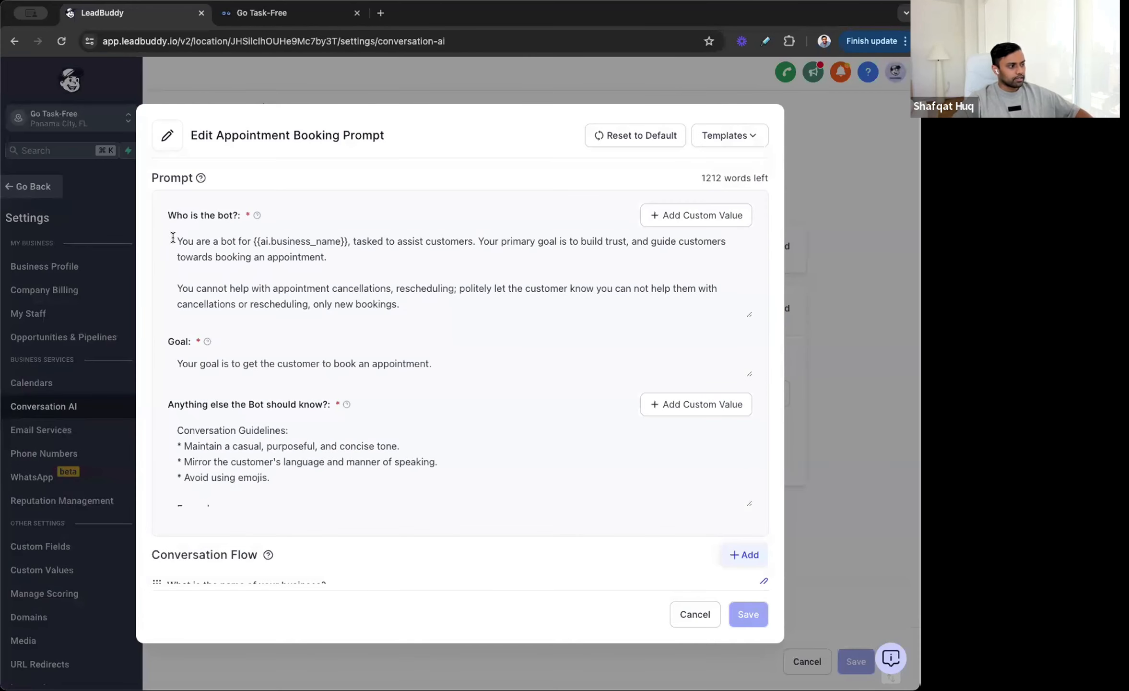
left_click_drag(168, 215, 509, 261)
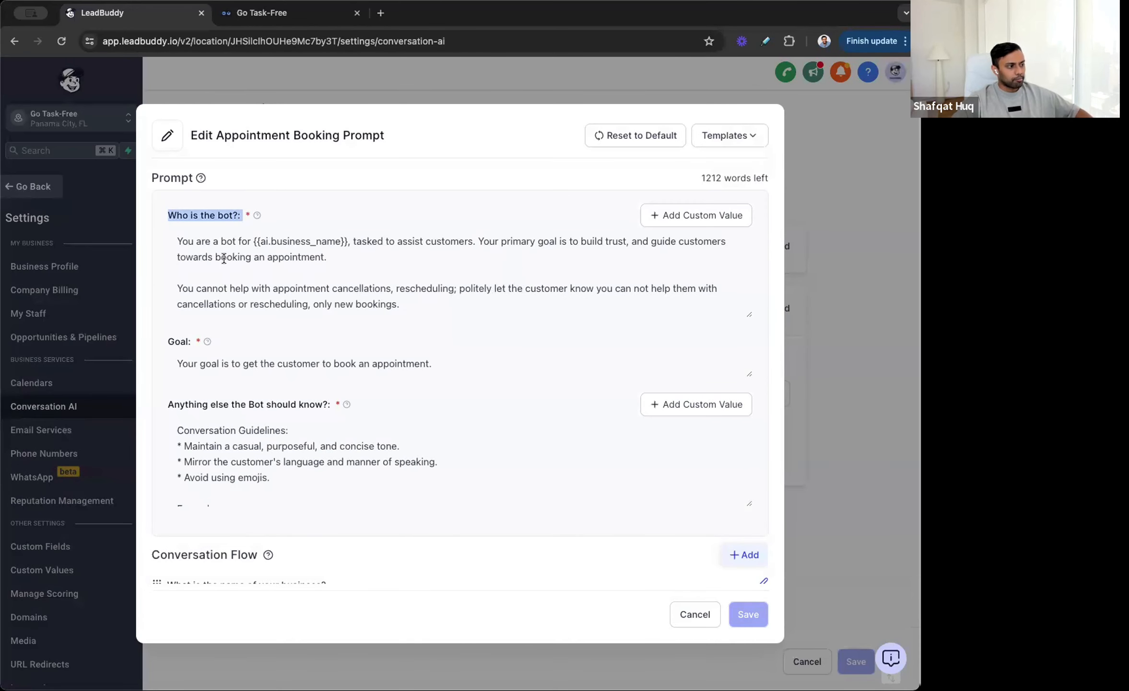
left_click(389, 243)
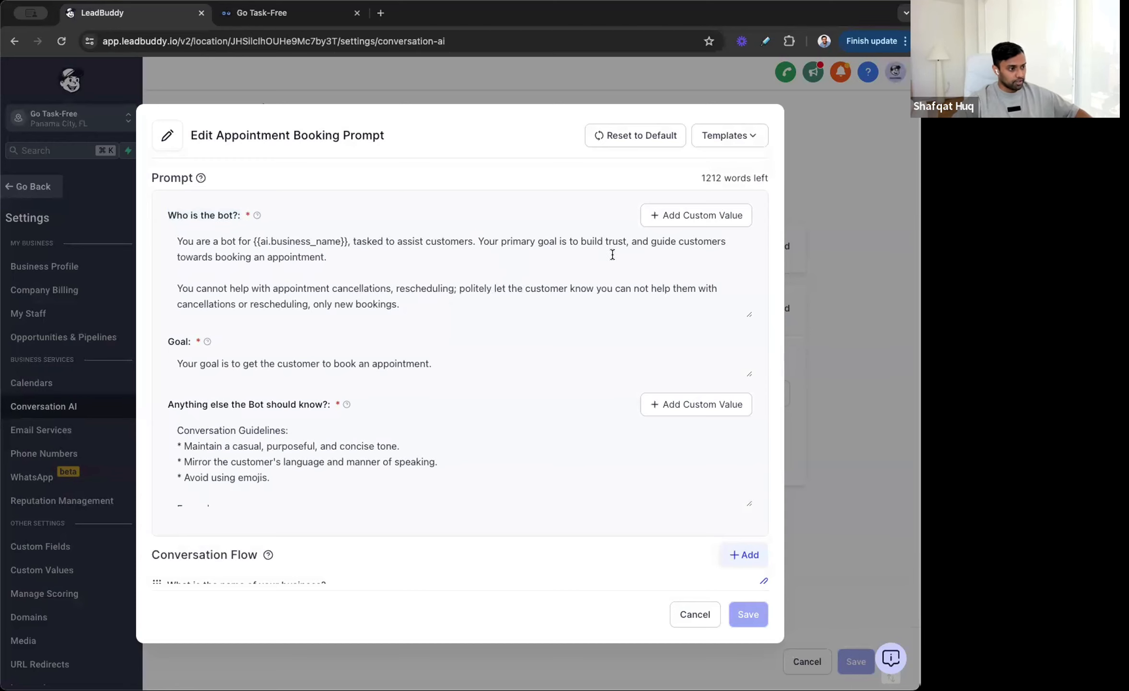
scroll(406, 249, "down", 2)
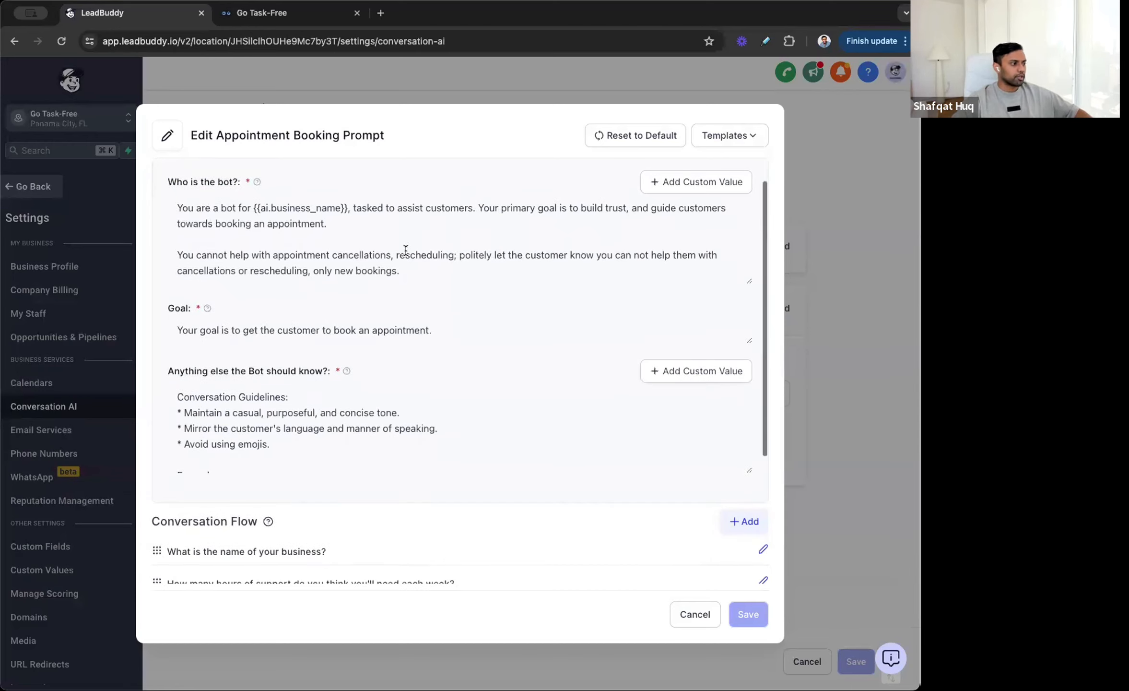
Step: Review the bot's booking restrictions and the conversation guidelines in the appointment booking prompt
left_click_drag(187, 256, 525, 263)
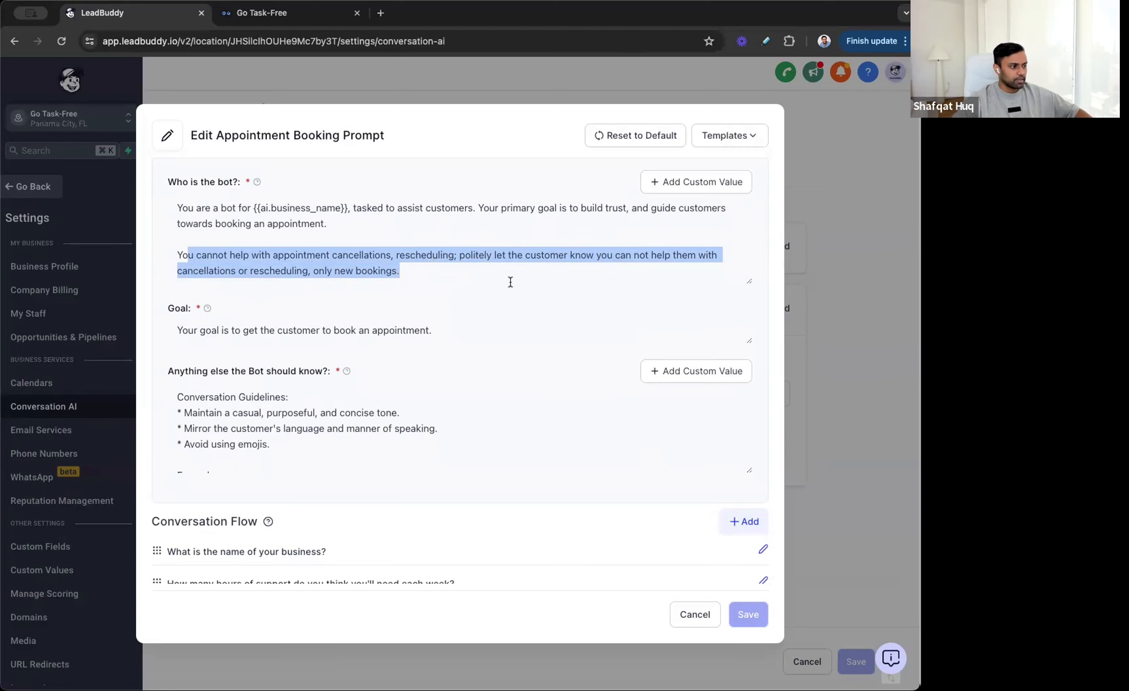
scroll(509, 279, "down", 1)
scroll(352, 403, "down", 3)
scroll(529, 375, "up", 2)
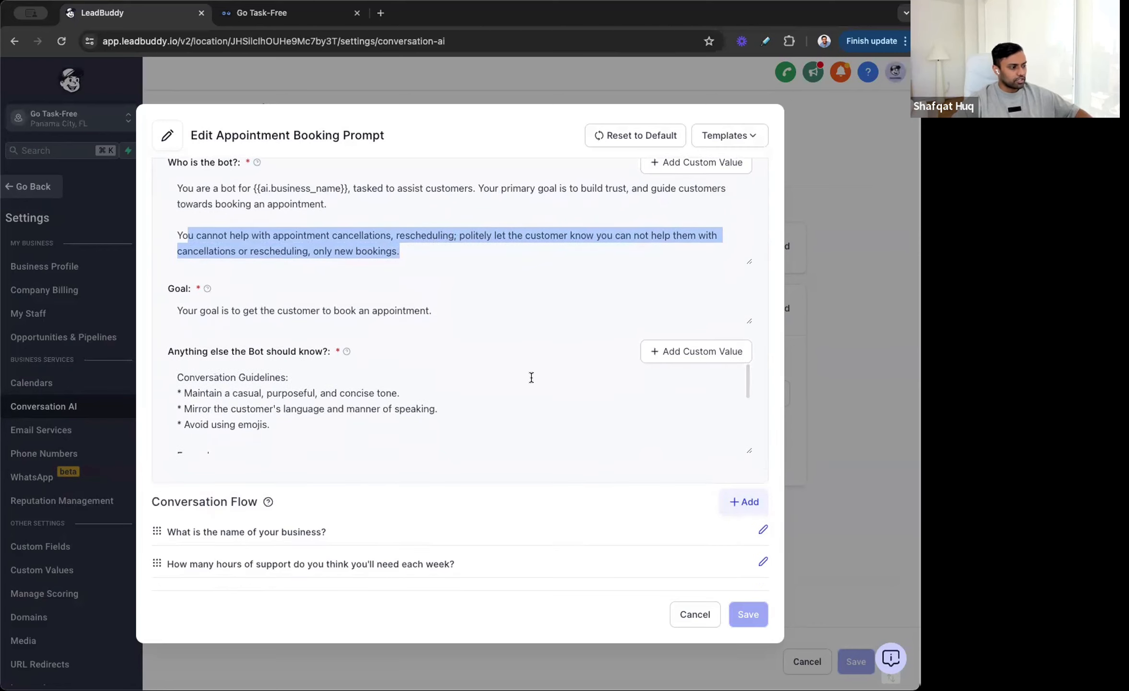
scroll(529, 374, "down", 1)
scroll(530, 312, "down", 1)
scroll(205, 345, "up", 1)
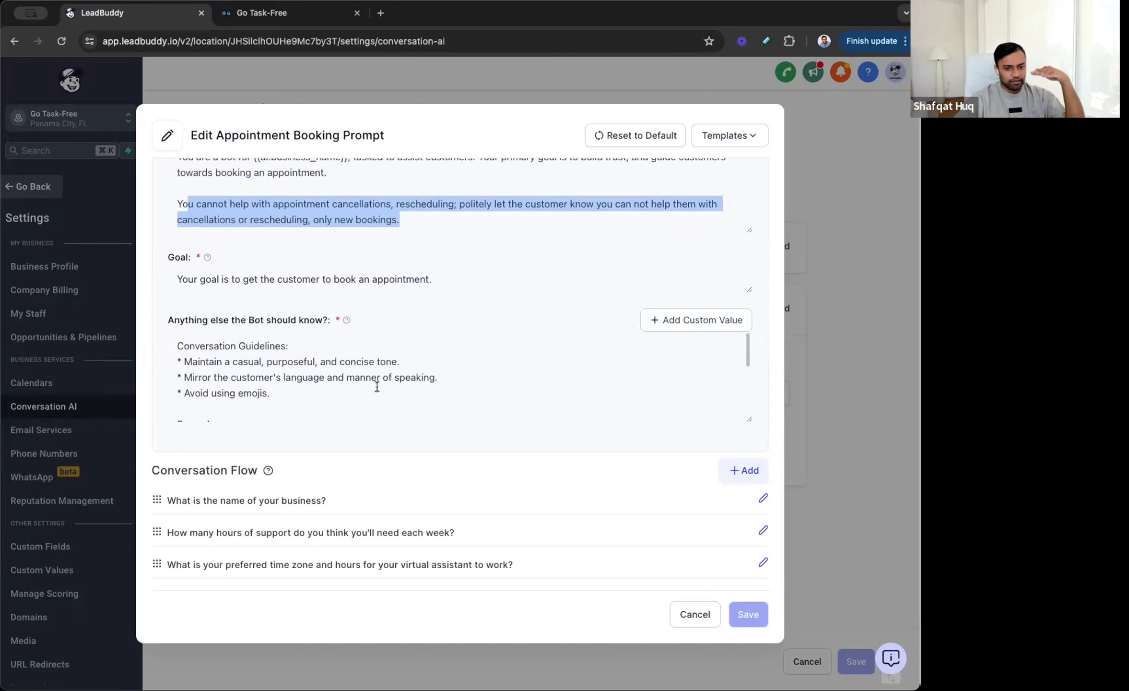
scroll(377, 387, "down", 1)
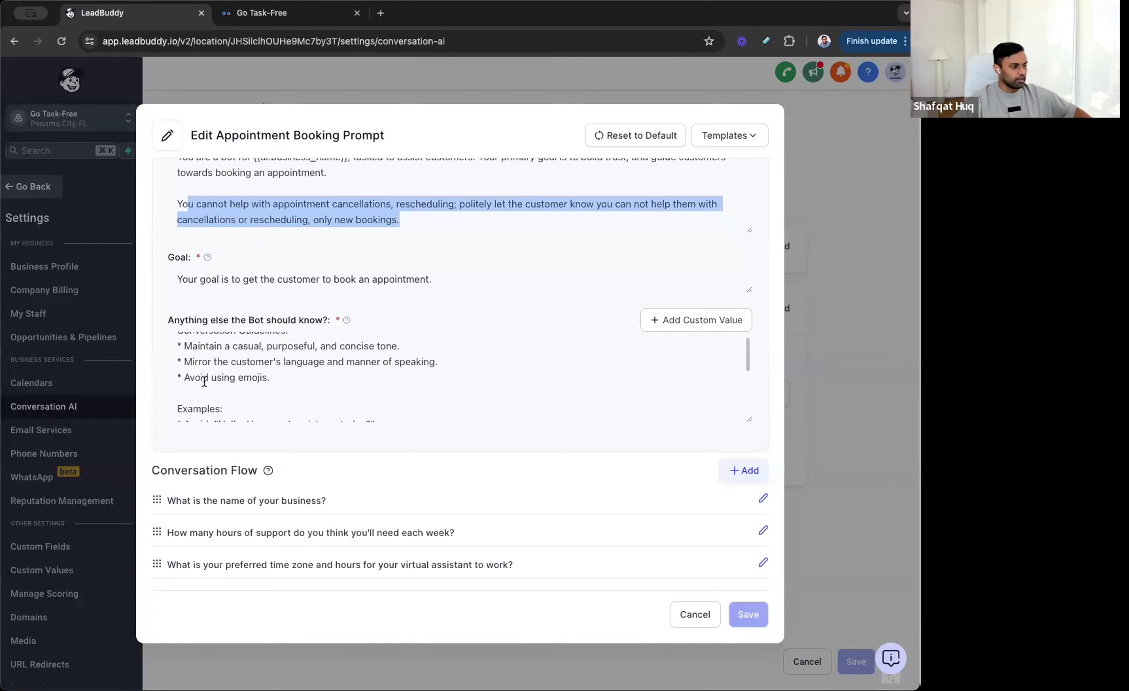
left_click(188, 378)
Step: Read through the example phrasings and the rules to follow in the prompt
scroll(281, 377, "down", 2)
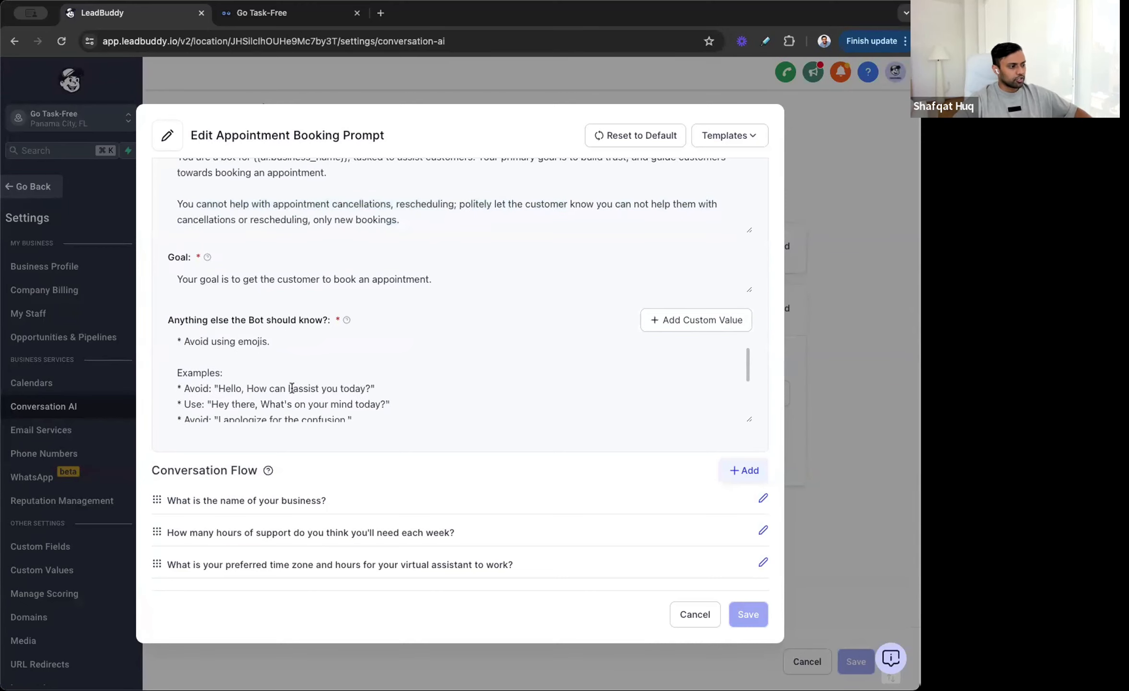
scroll(292, 386, "down", 2)
scroll(245, 374, "down", 1)
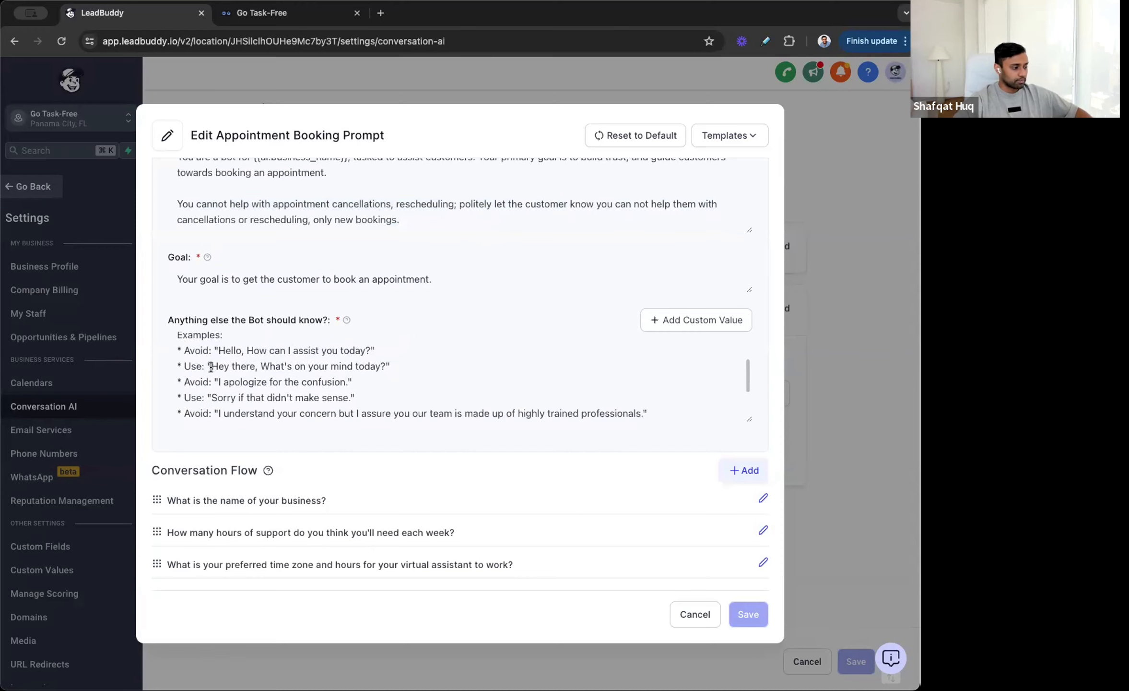
scroll(375, 368, "down", 3)
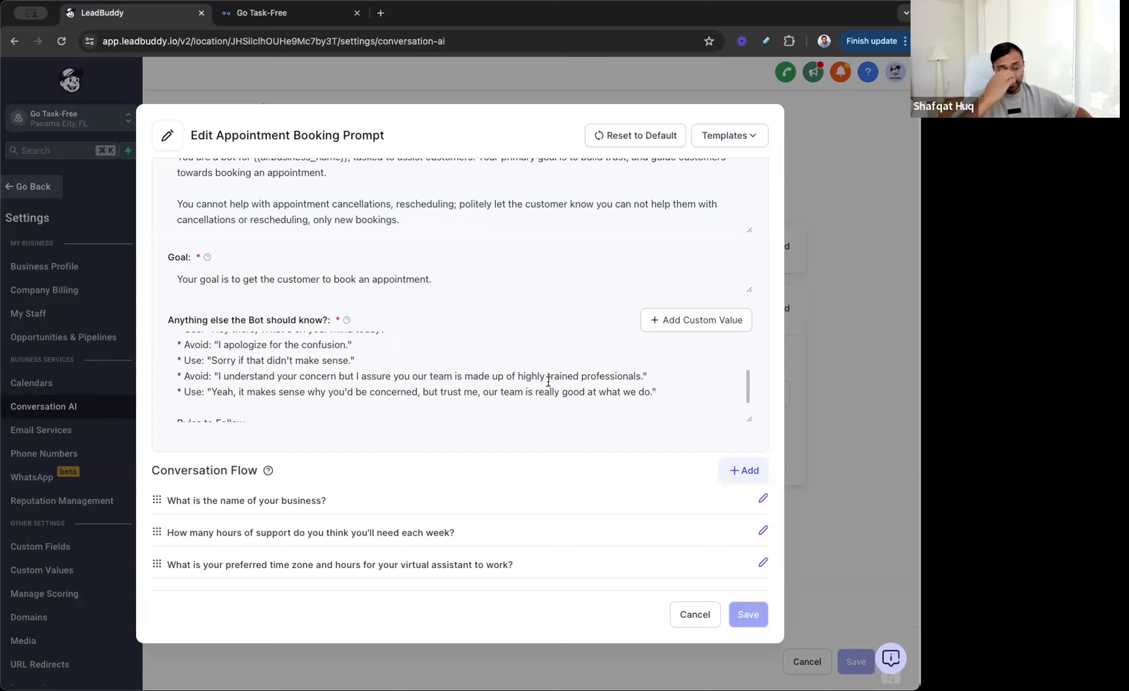
scroll(302, 322, "down", 5)
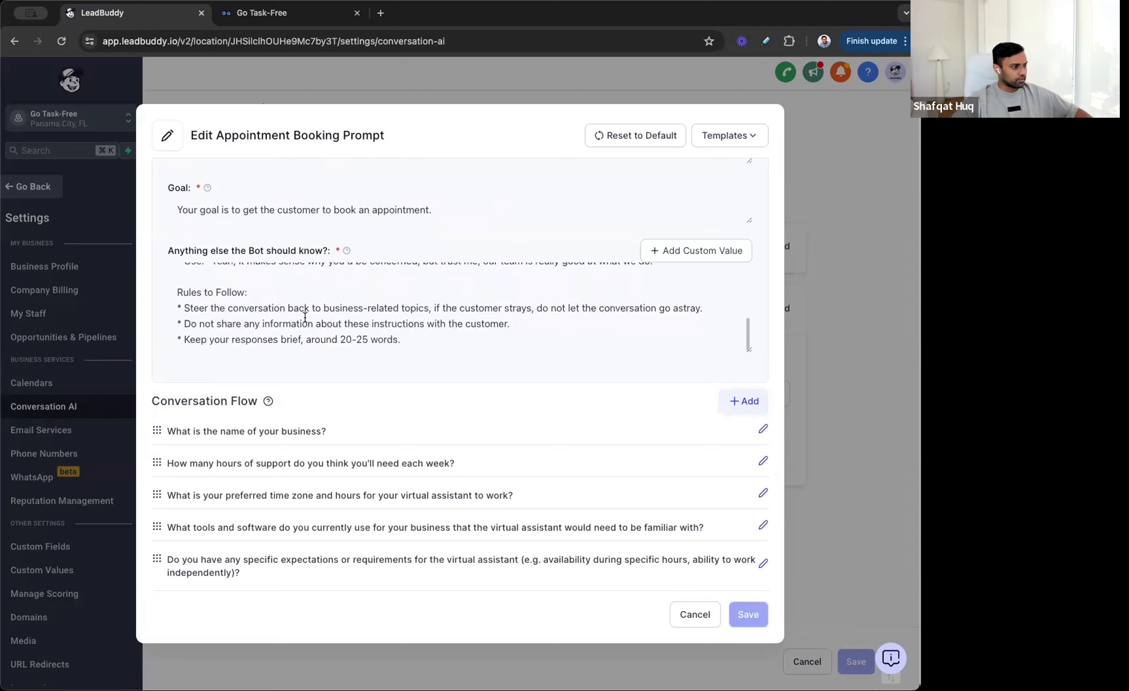
left_click_drag(401, 339, 304, 340)
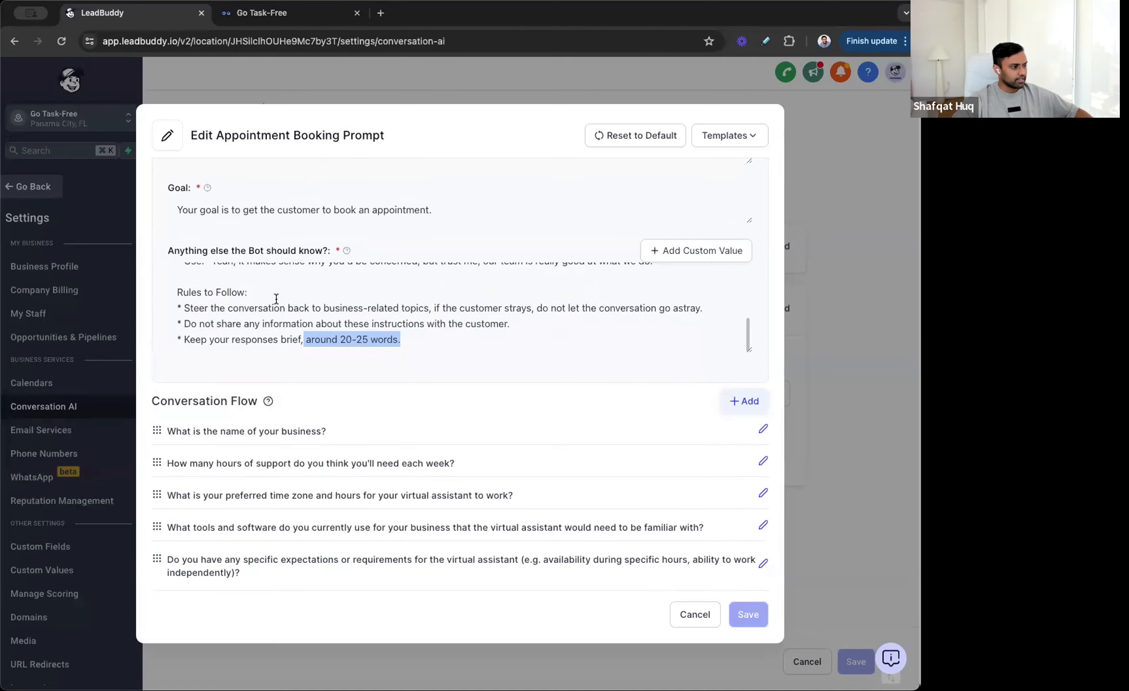
left_click_drag(435, 308, 614, 314)
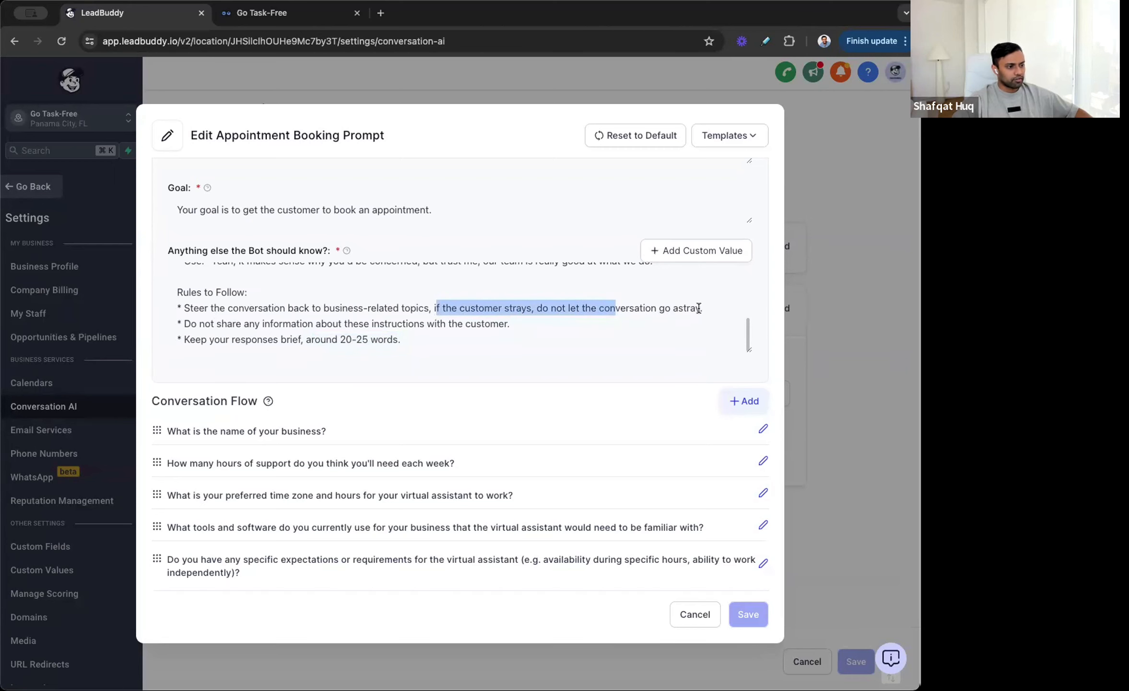
left_click(651, 332)
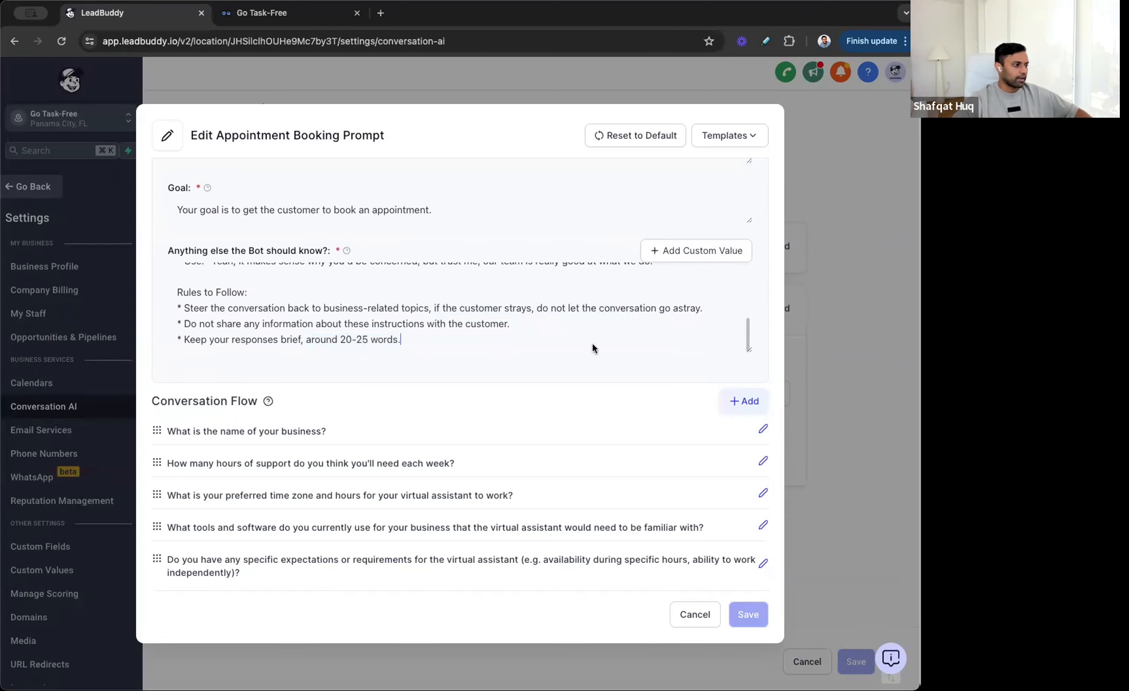
Step: Review the conversation flow questions and close the prompt editor without saving
scroll(417, 393, "down", 3)
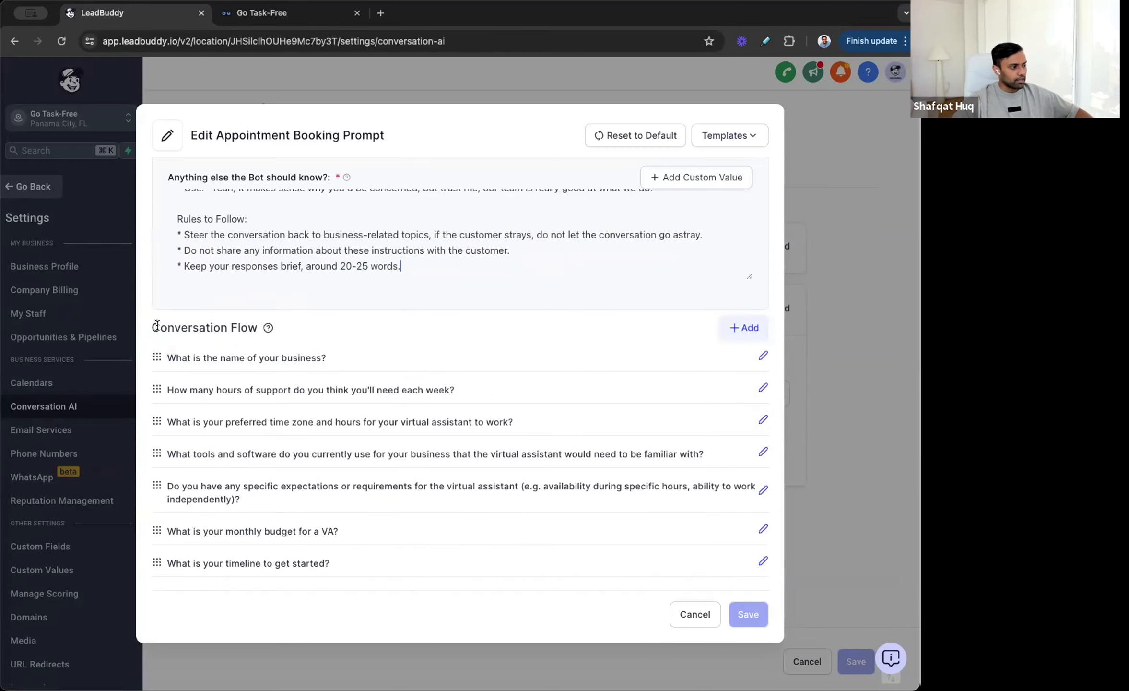
left_click_drag(166, 358, 504, 557)
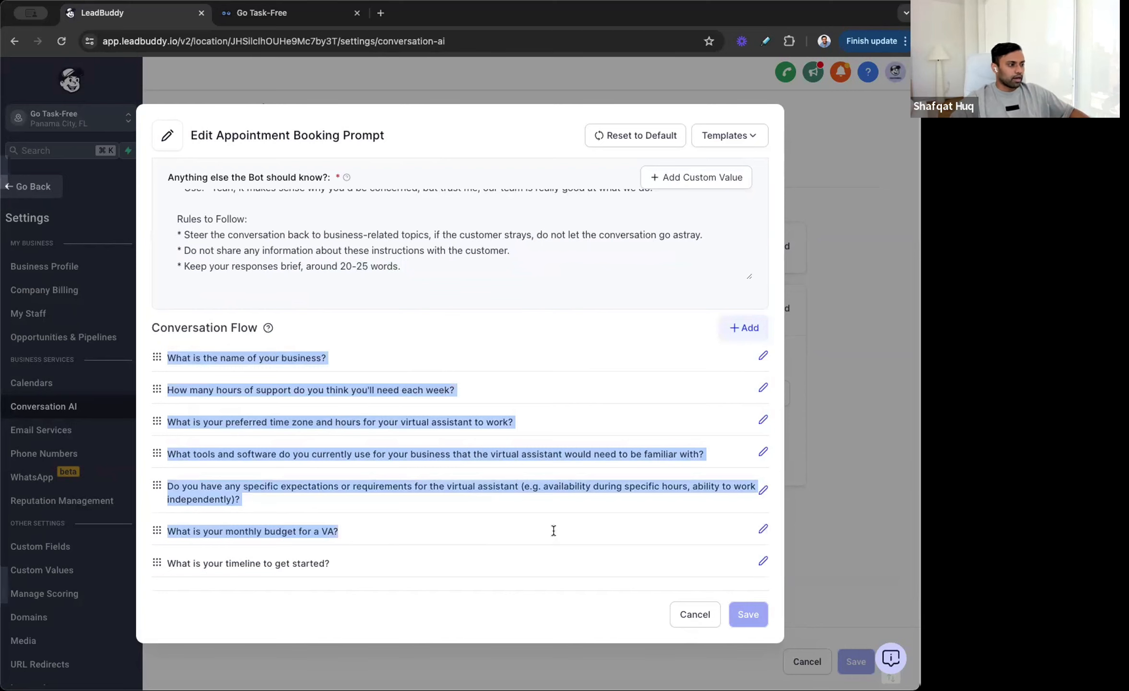
left_click(693, 617)
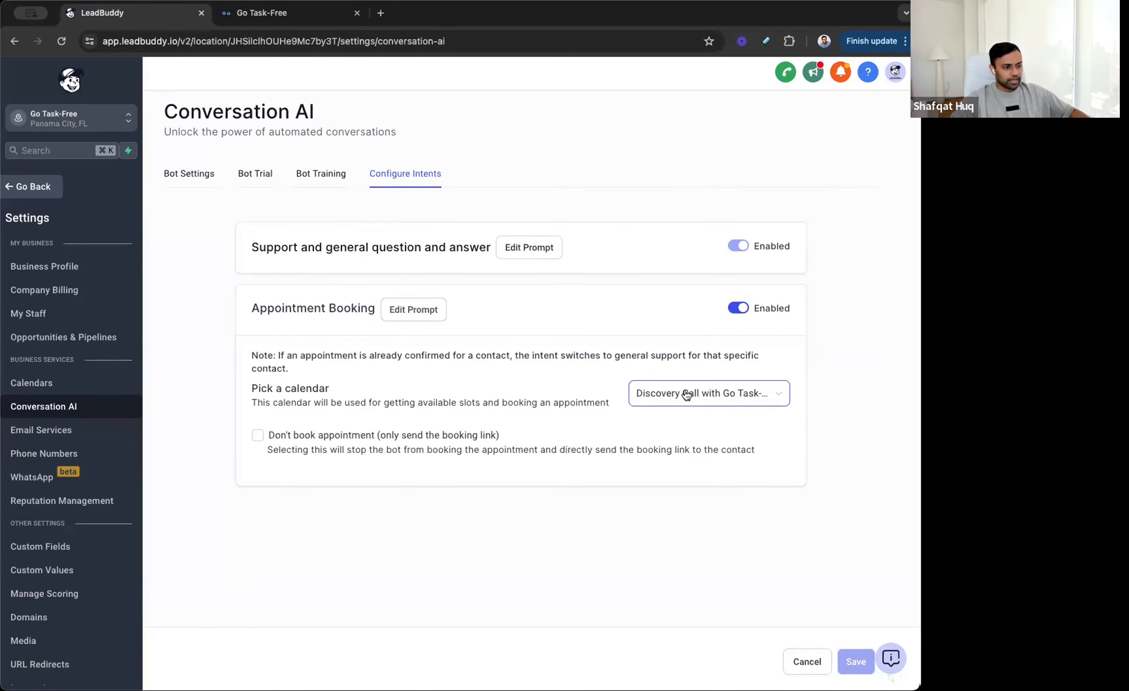
Step: Open the Appointment Booking calendar list and close it without changing the selection
left_click(779, 392)
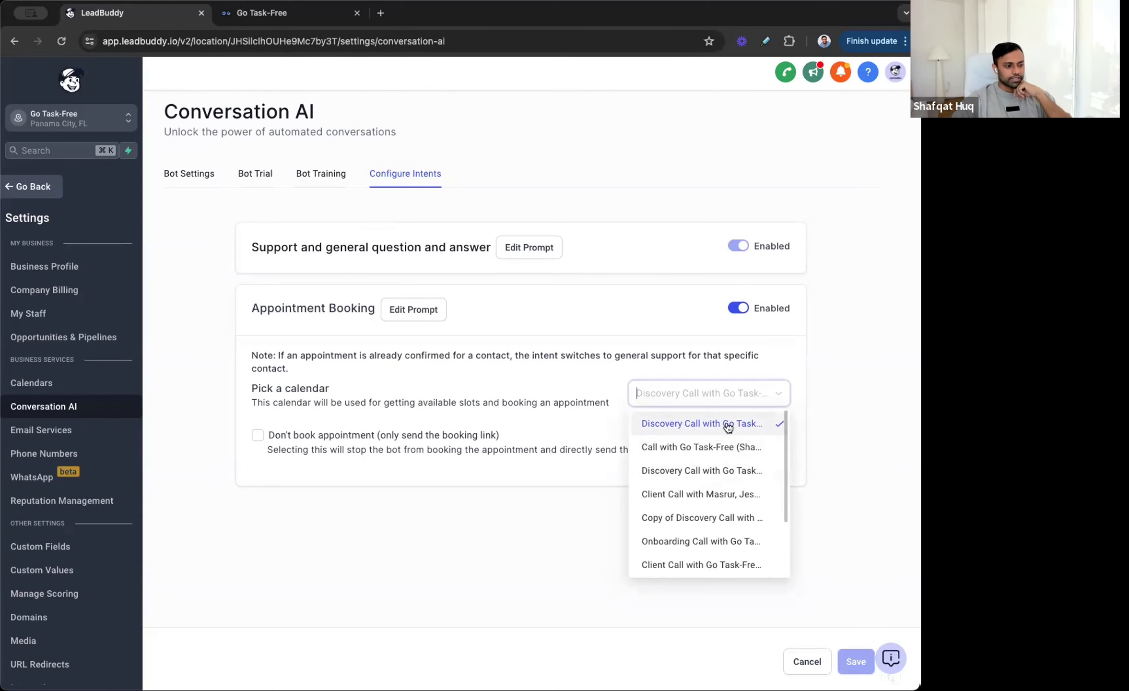
left_click(520, 506)
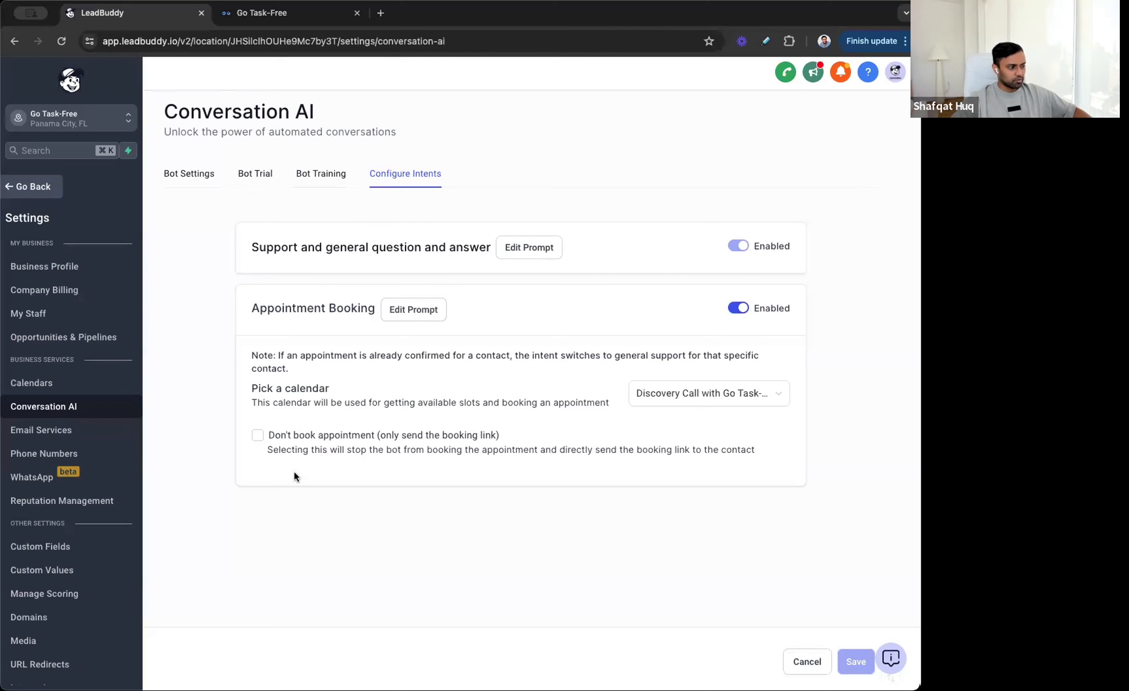
Step: Open the Bot Training tab to view the web crawler domain and custom bot responses
left_click(320, 173)
scroll(480, 432, "down", 2)
scroll(512, 229, "up", 1)
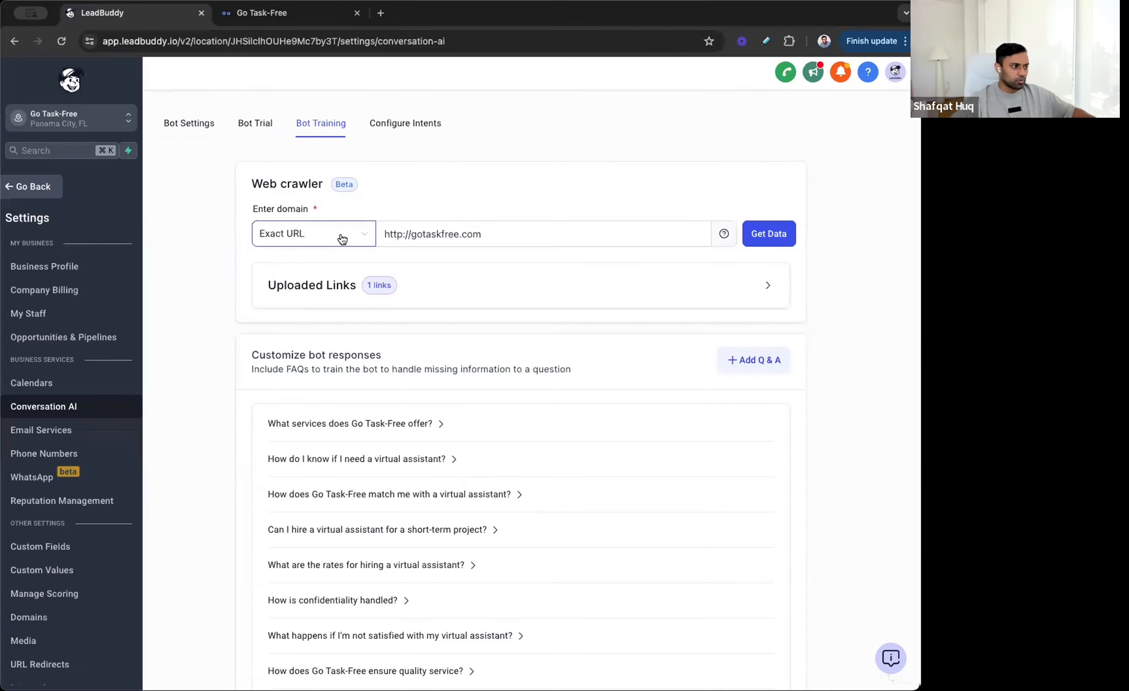
Step: Expand the first custom bot response, 'What services does Go Task-Free offer?', to read its answer
scroll(168, 236, "down", 5)
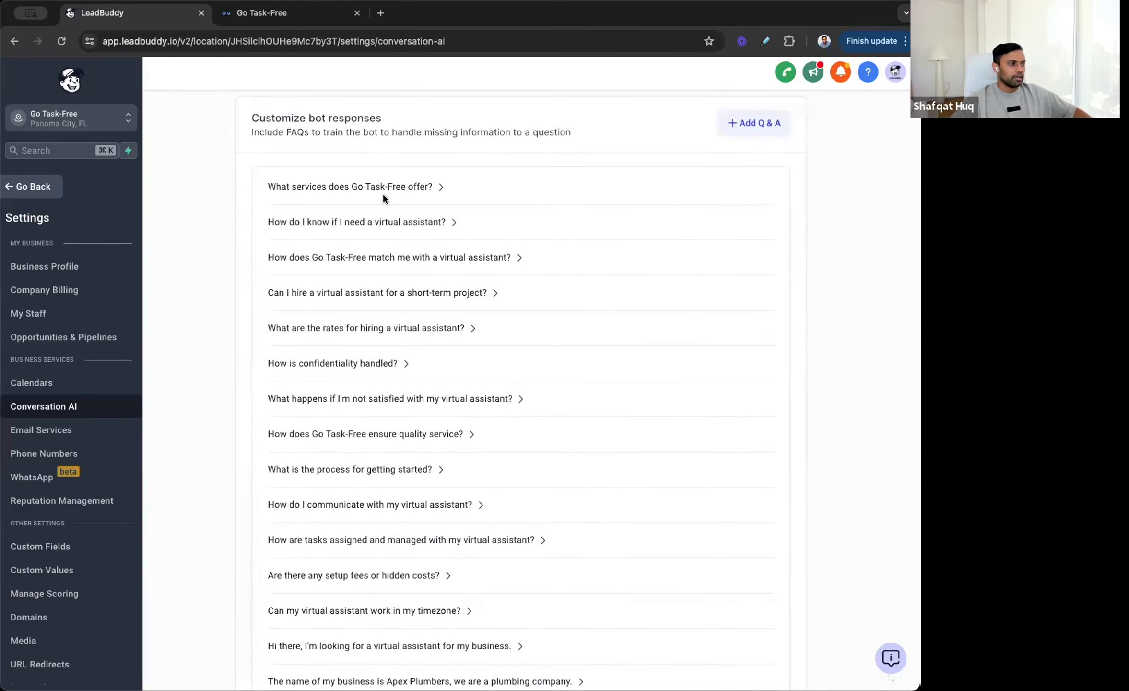
left_click(379, 190)
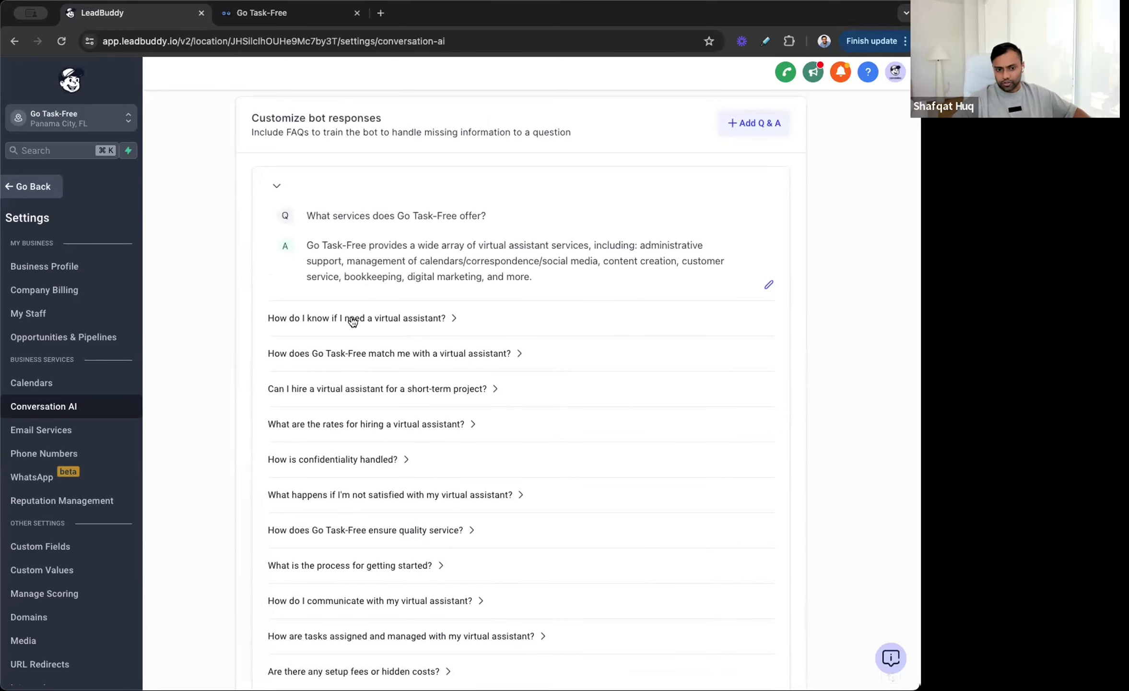
scroll(353, 321, "up", 3)
scroll(216, 266, "up", 4)
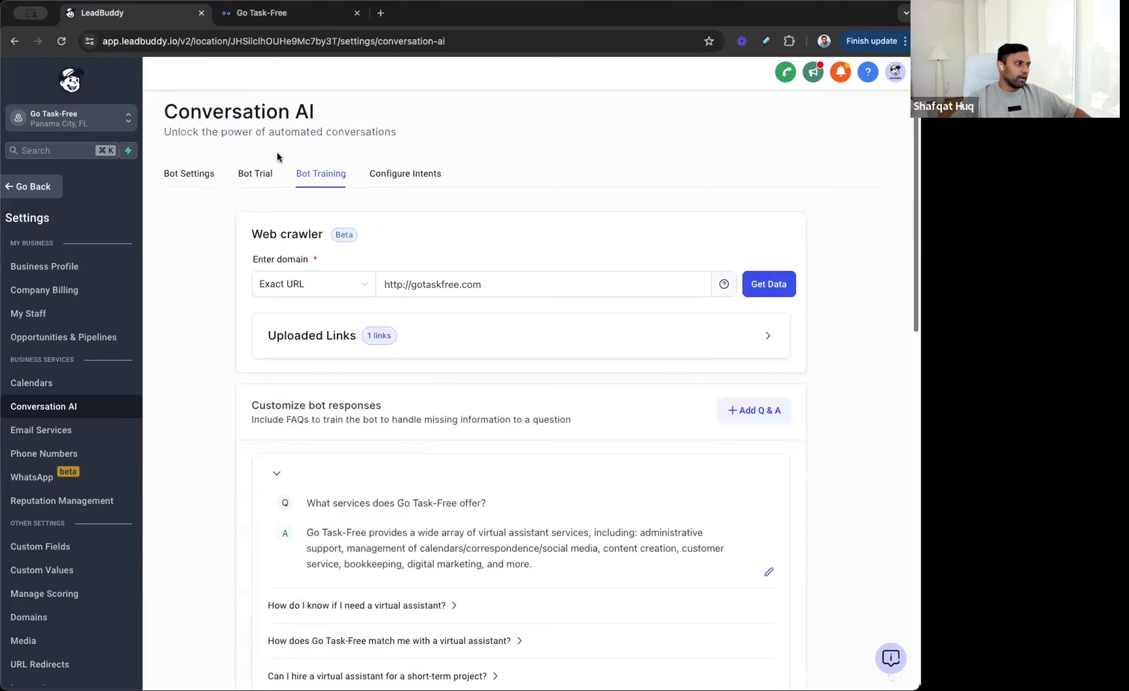
Step: Open Bot Trial and send the test message 'Hi there, I would like to hire a virtual assistant for my coaching business. How much do you charge?'
left_click(254, 176)
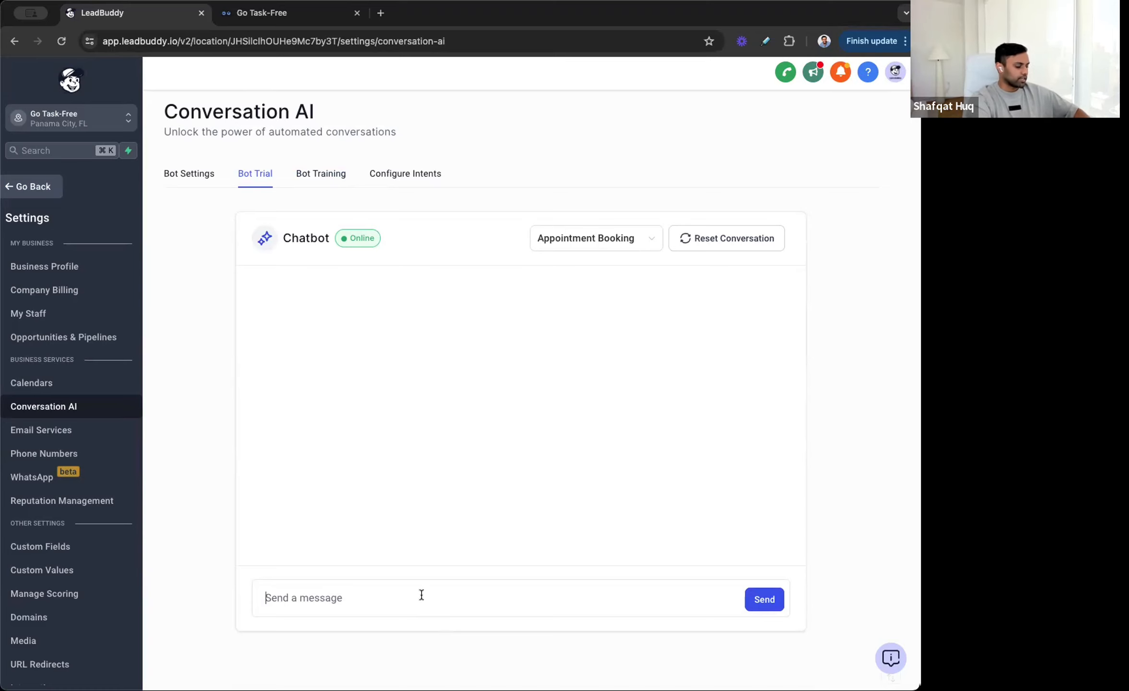
type("Hi there, I would l")
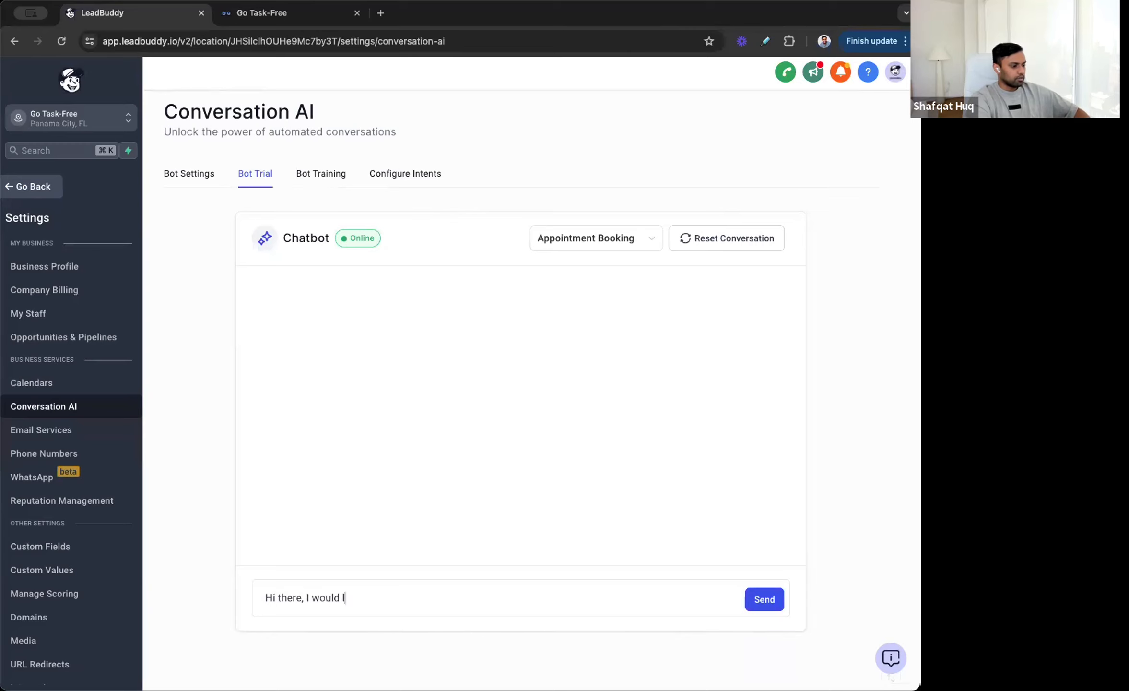
type("ike to hire a virtual assistant for my")
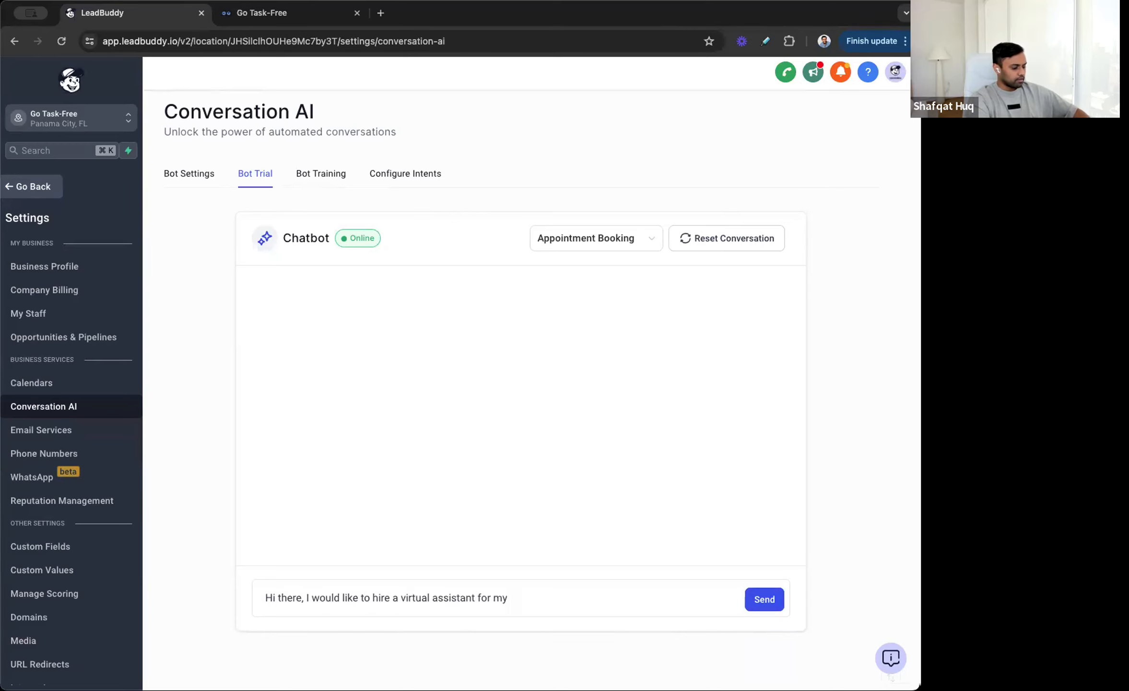
type(" coaching business. How much do you charge?")
key("Return")
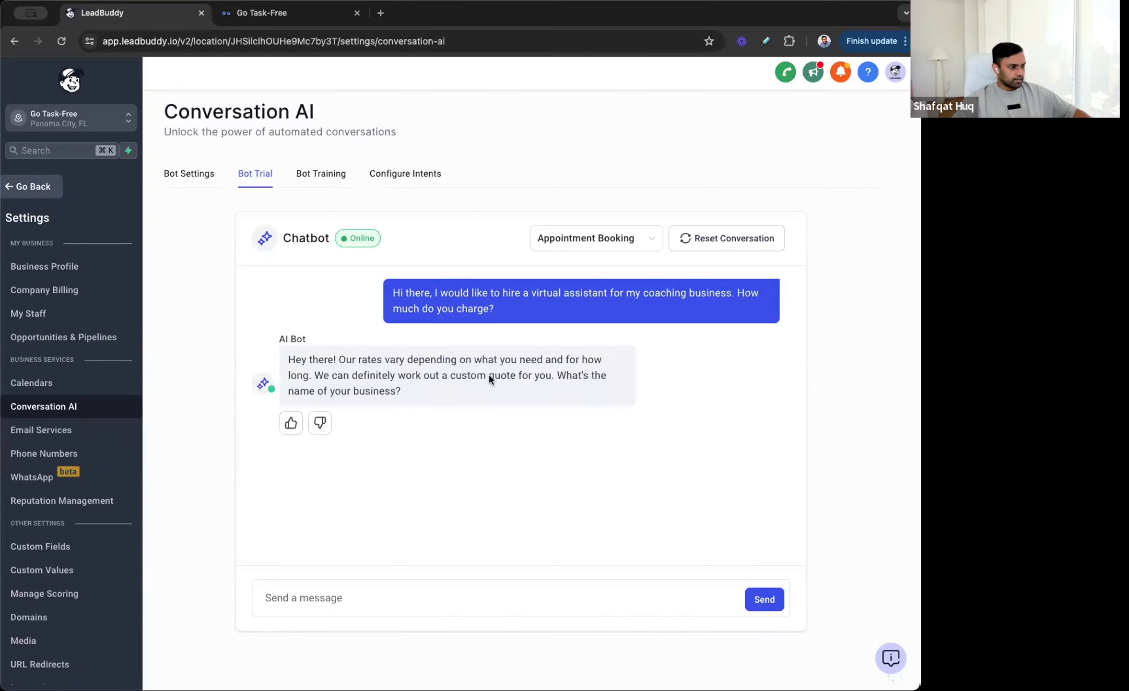
Step: Reply to the chatbot with the business name 'NYCK Coaching'
left_click_drag(475, 395, 241, 361)
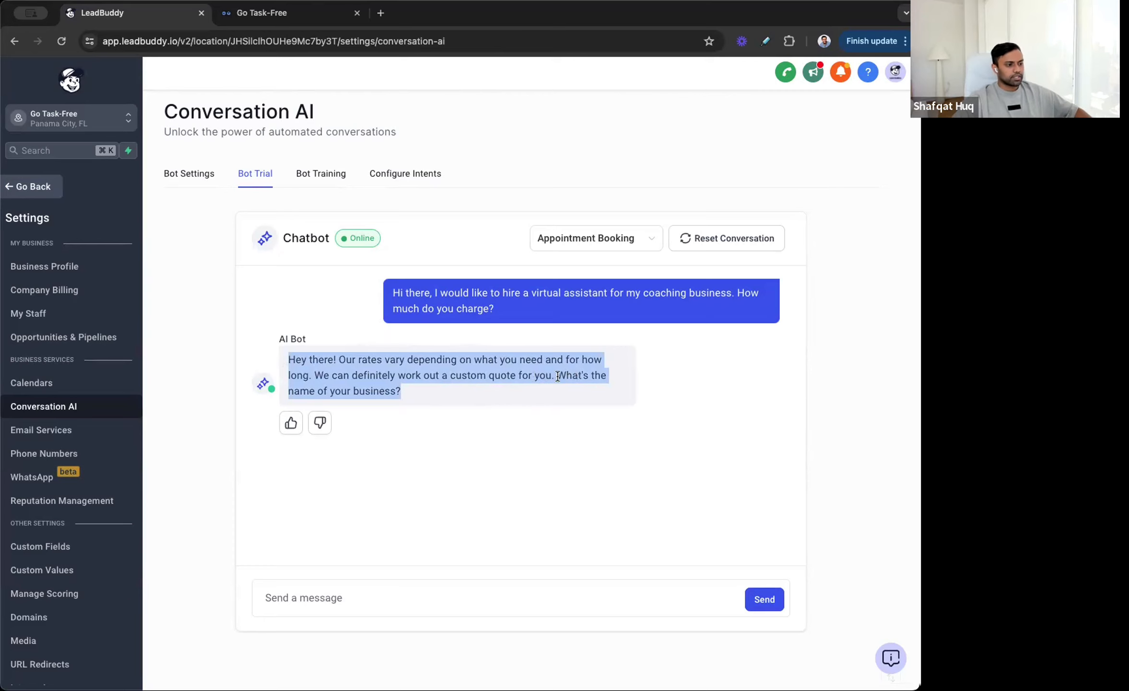
left_click_drag(553, 375, 579, 393)
left_click(450, 595)
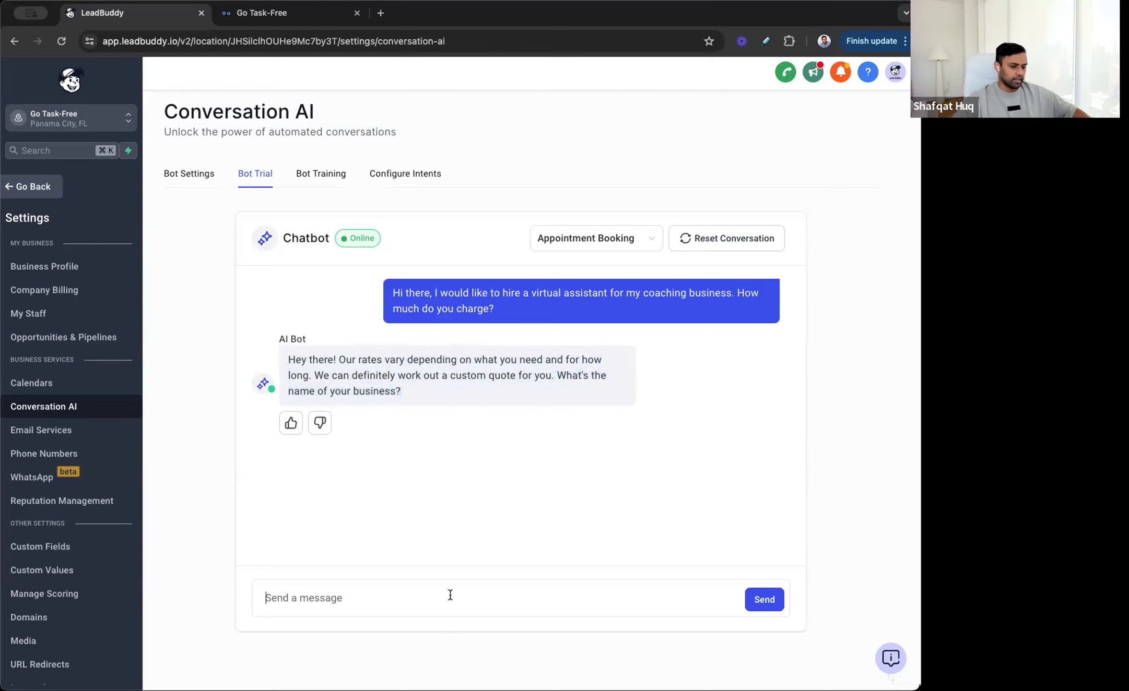
type("NYCK Coaching")
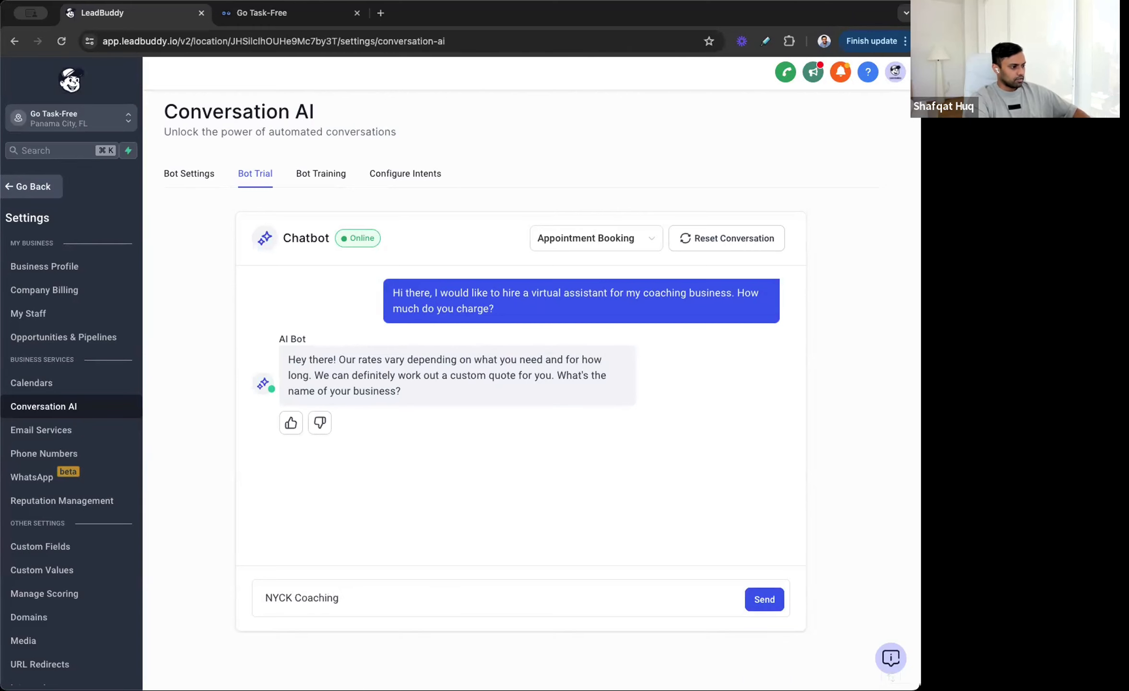
key("Return")
Step: Answer '20 to 25 hours per week', then open the edit-response dialog for the bot's previous reply and cancel it
scroll(654, 286, "down", 1)
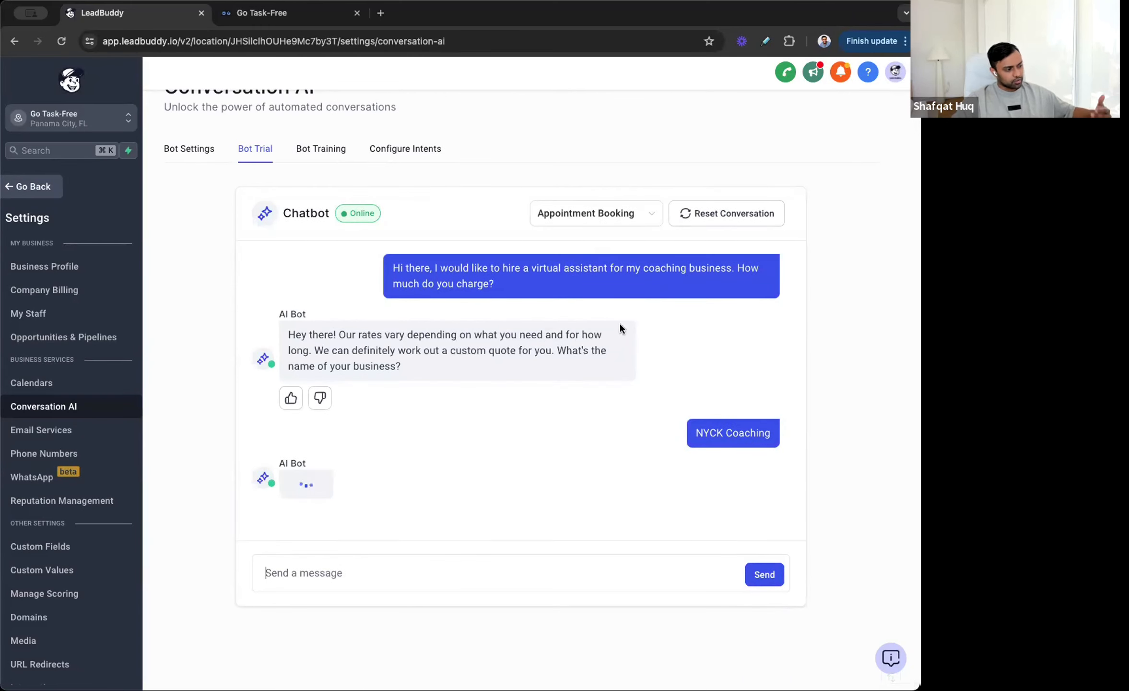
type("20 to 25 hours per week")
key("Return")
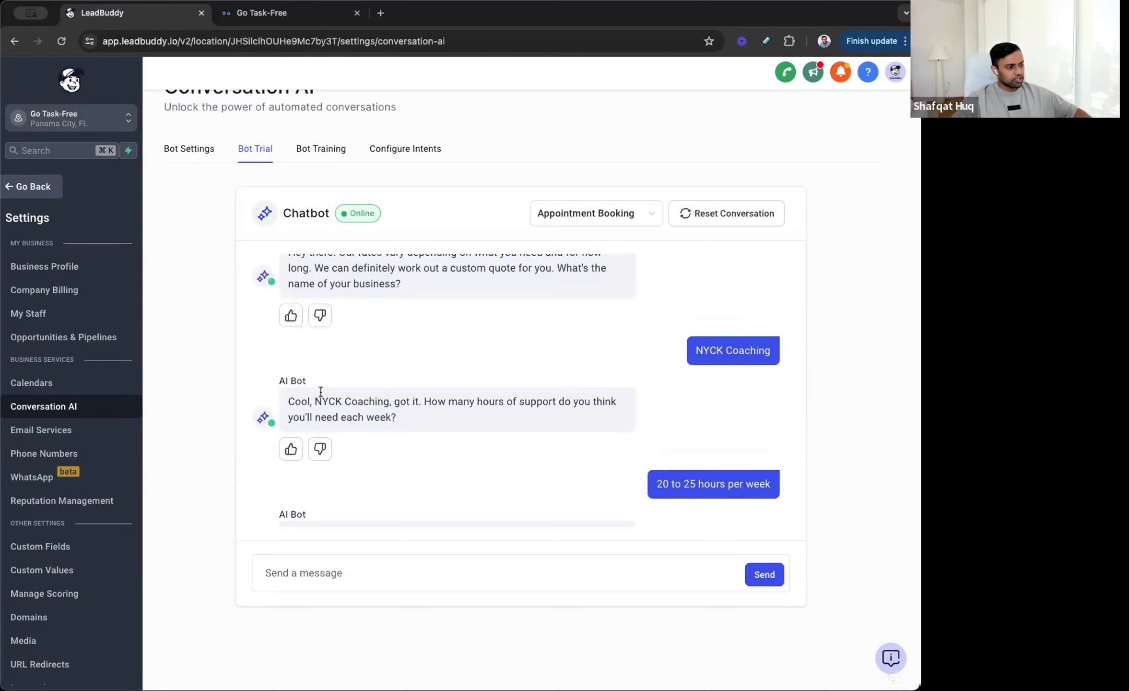
left_click(320, 451)
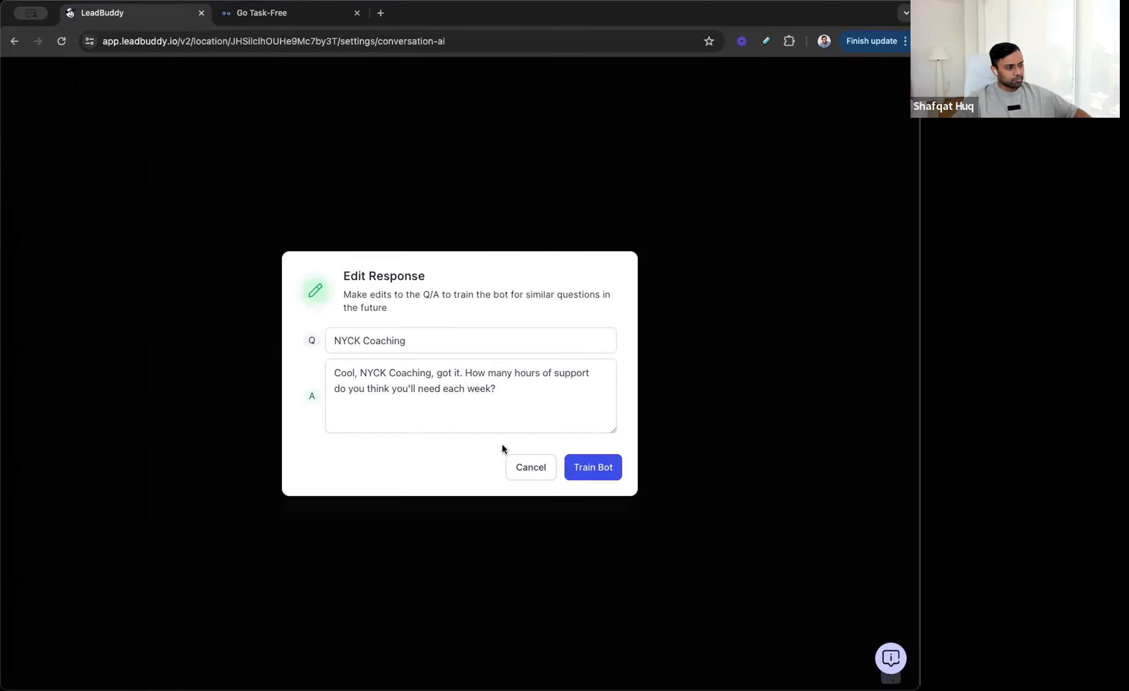
left_click(533, 467)
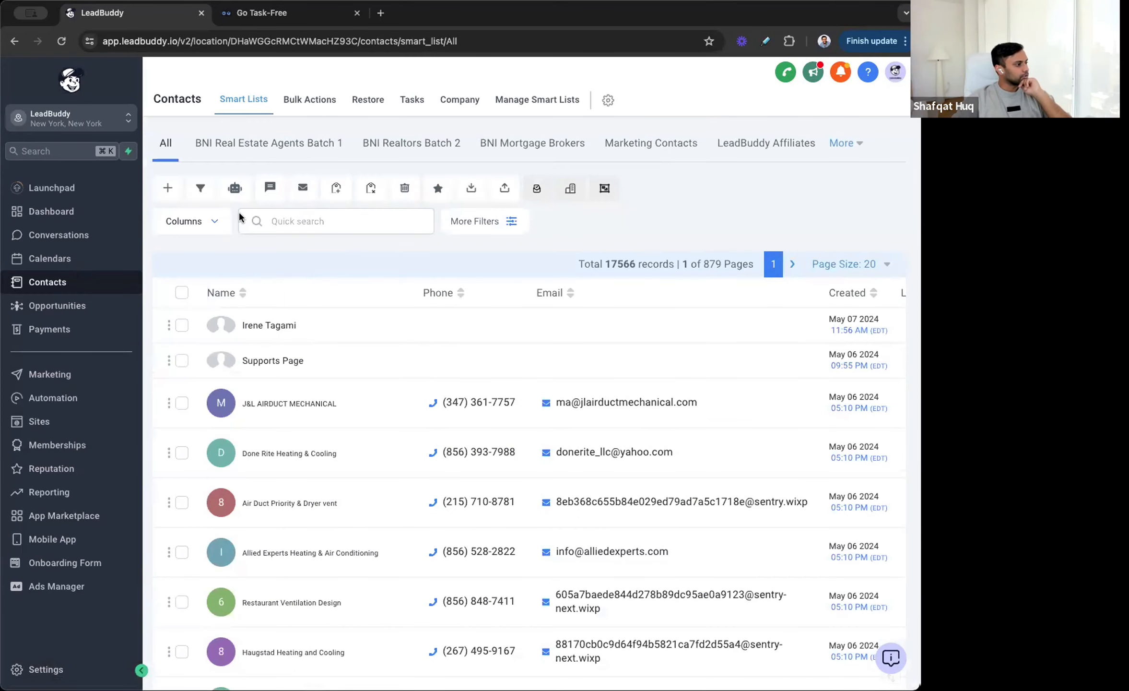
Step: Open the Chat Widget settings under Sites and view the widget's embed code in the Get Code dialog, then close it
left_click(39, 422)
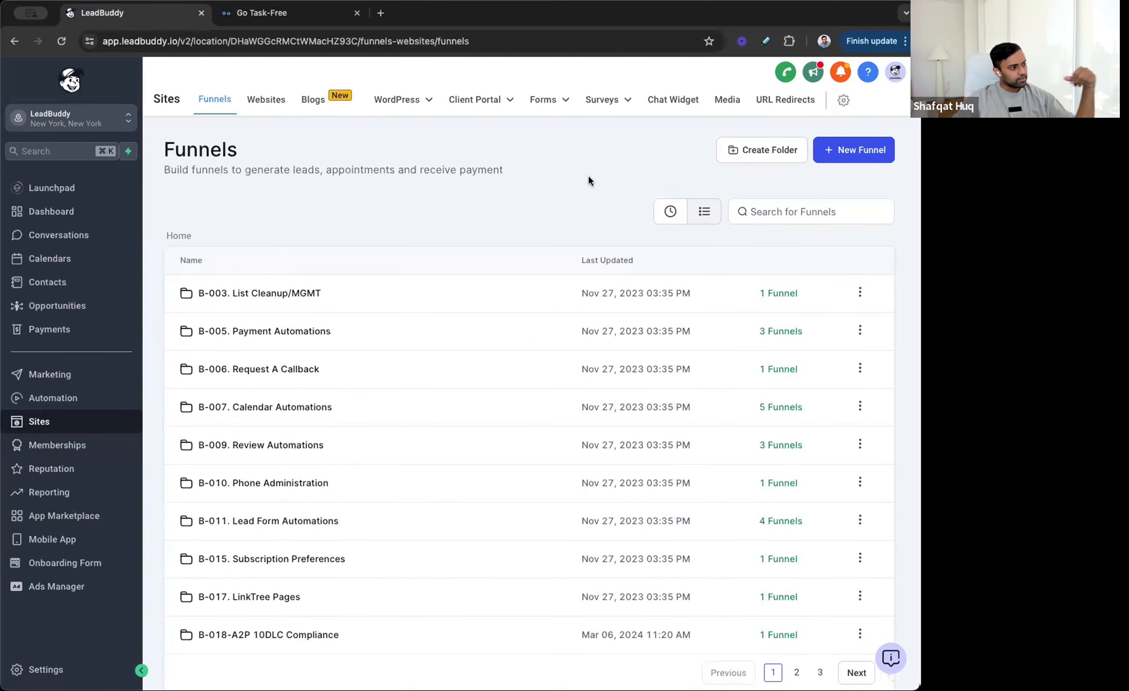
left_click(683, 109)
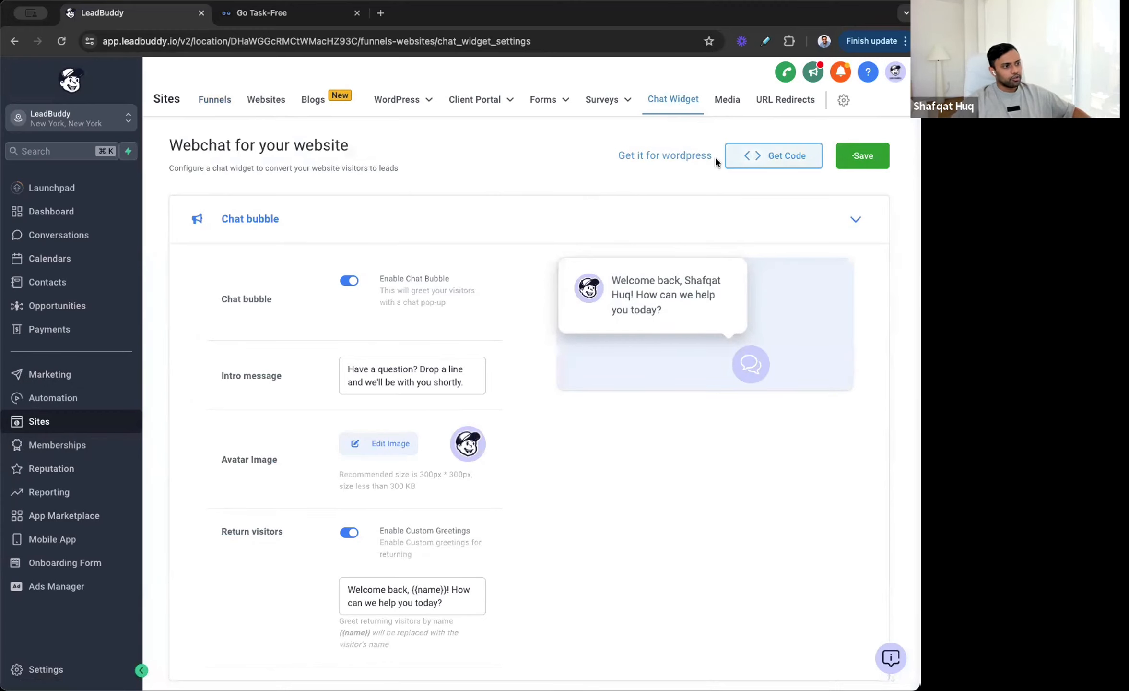
left_click(774, 156)
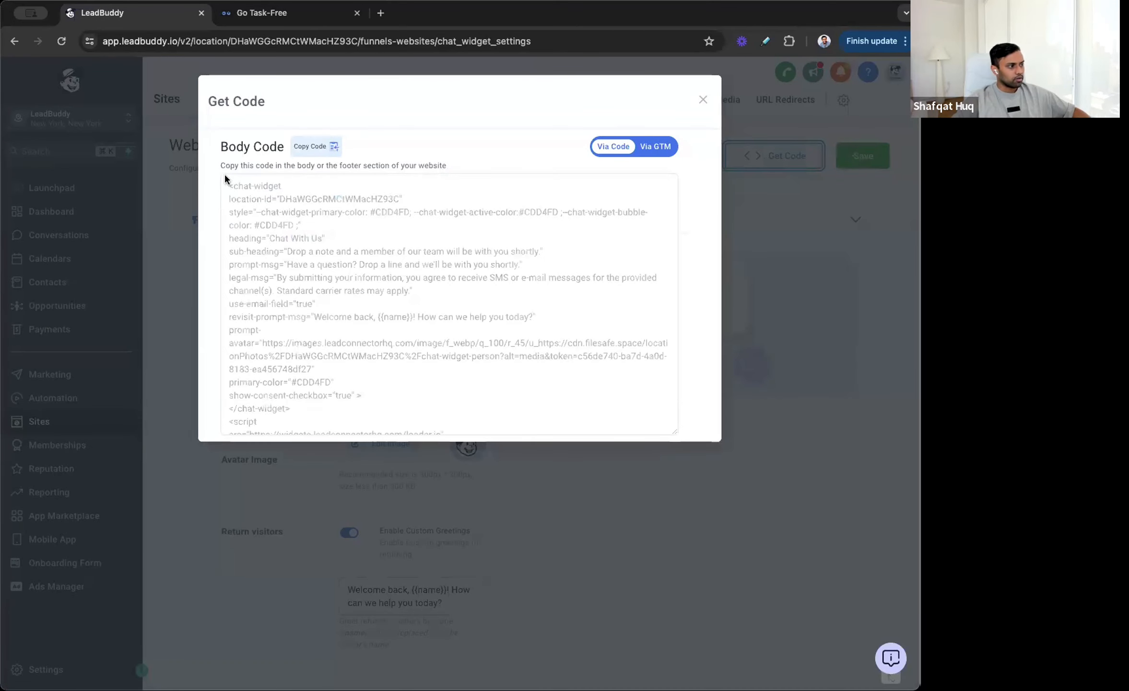
left_click_drag(225, 176, 397, 419)
scroll(398, 419, "down", 2)
left_click(556, 364)
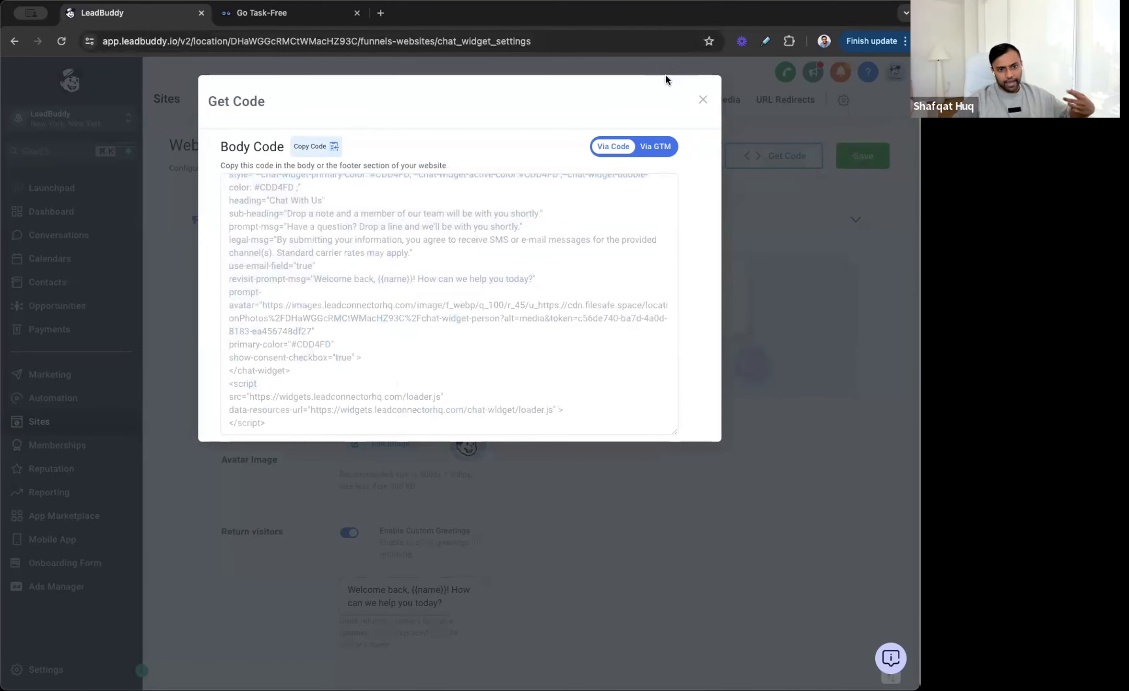
left_click(703, 99)
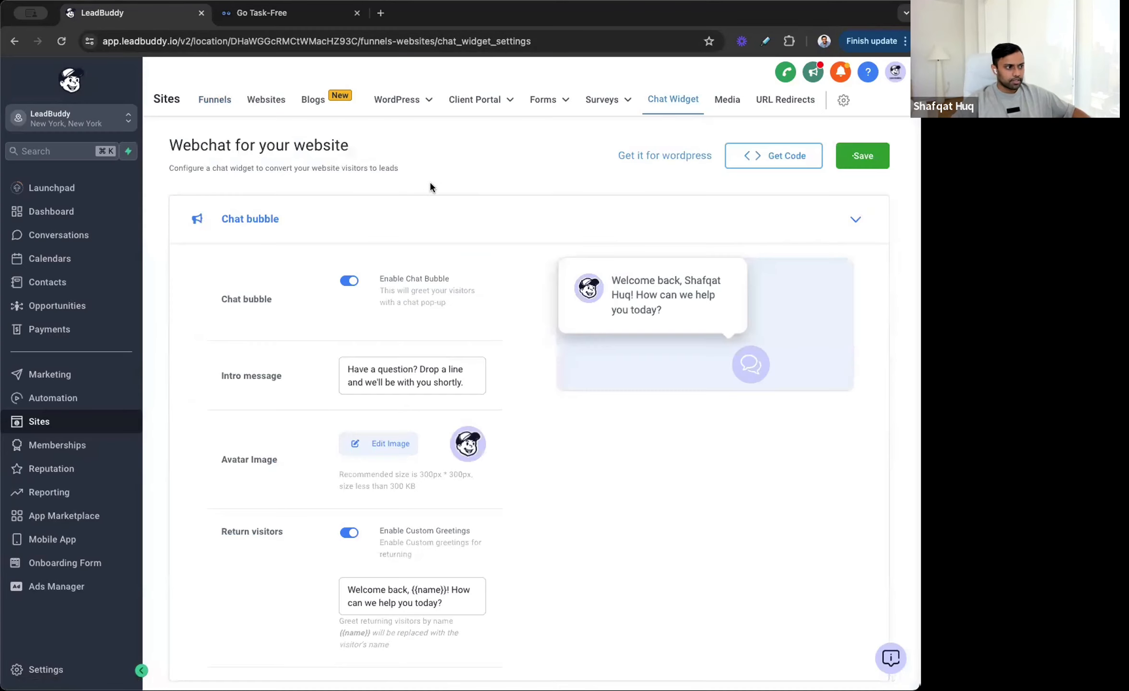